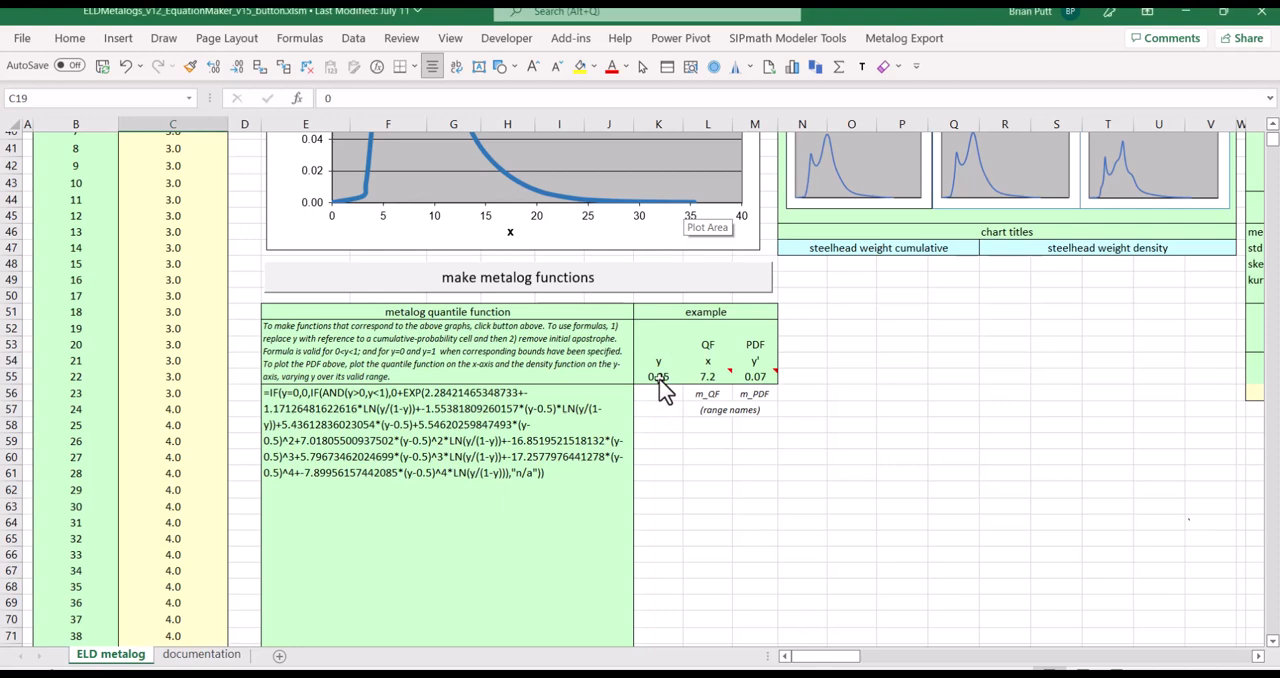
Generate the metalog functions that correspond to the current graphs on the ELD metalog sheet
left_click(659, 378)
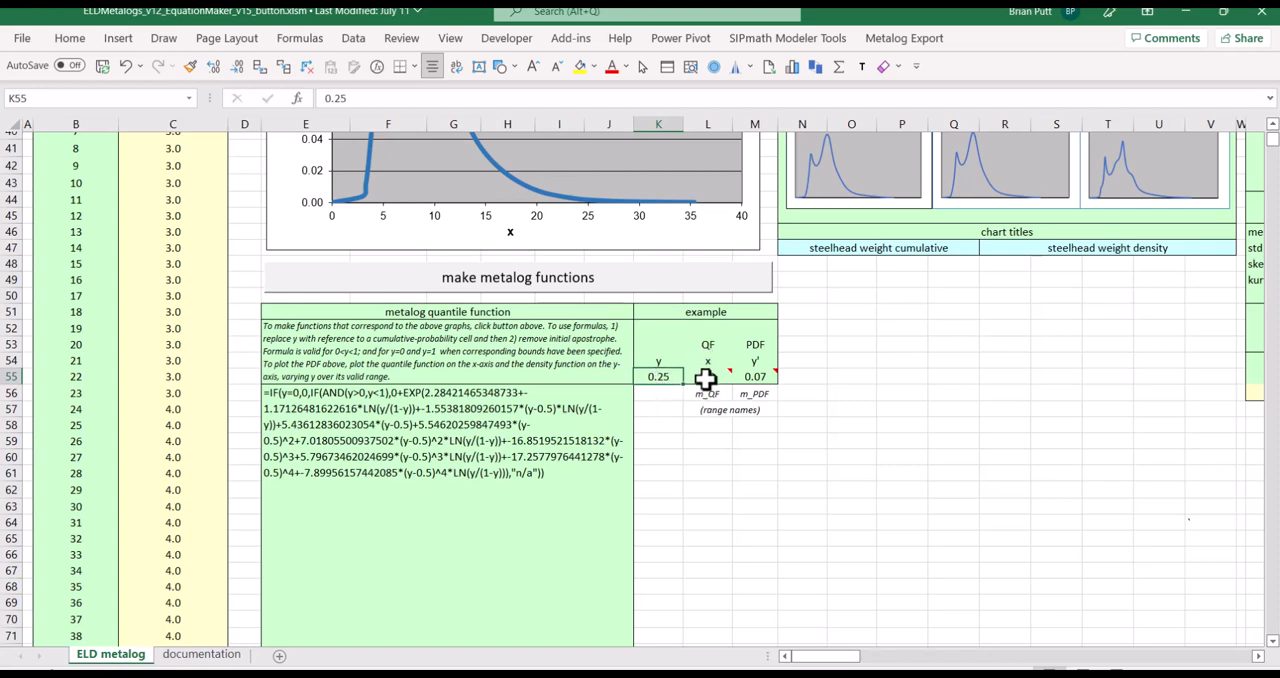
mouse_move(706, 378)
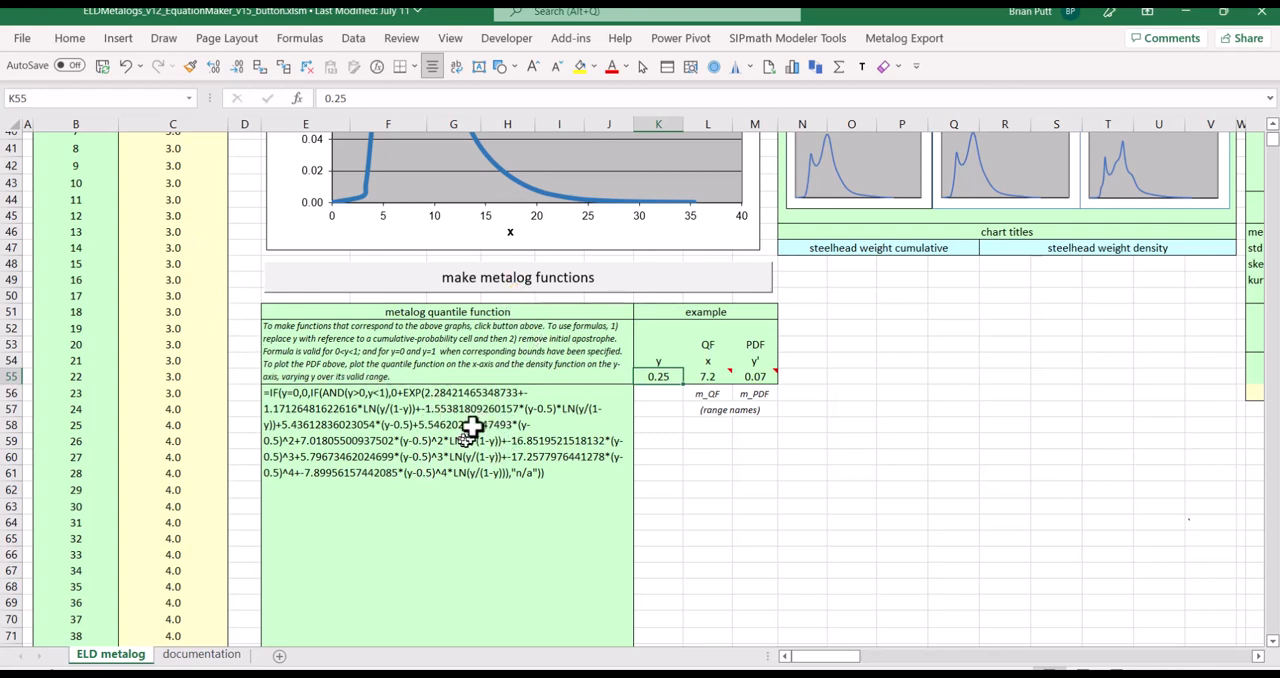
left_click(478, 290)
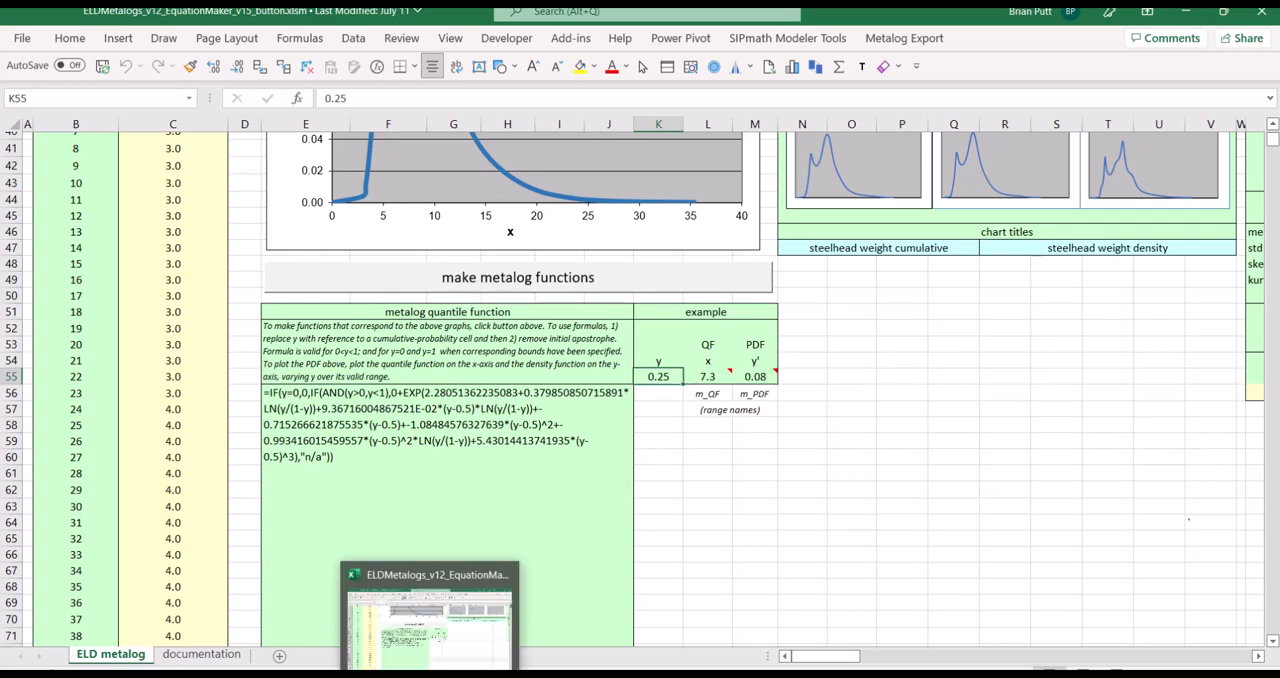
Copy the example cells K55:M55 from the ELDMetalogs workbook and paste them into Book1 starting at cell E7
left_click(338, 673)
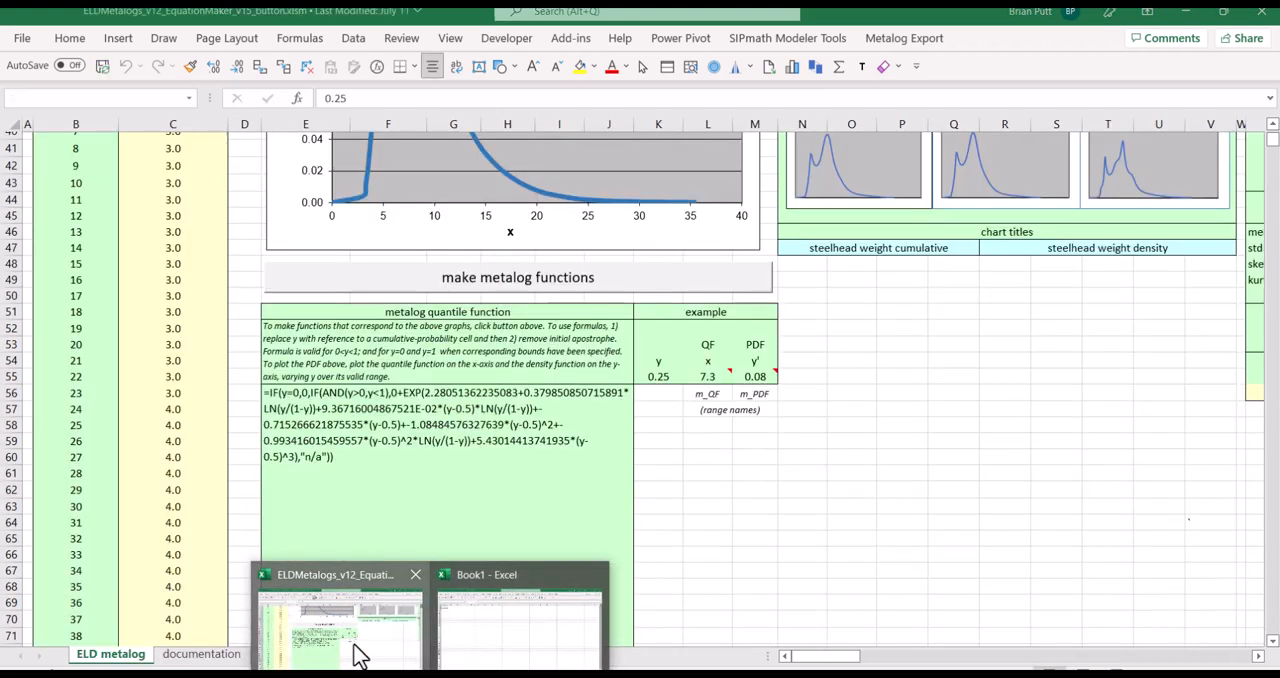
left_click(358, 653)
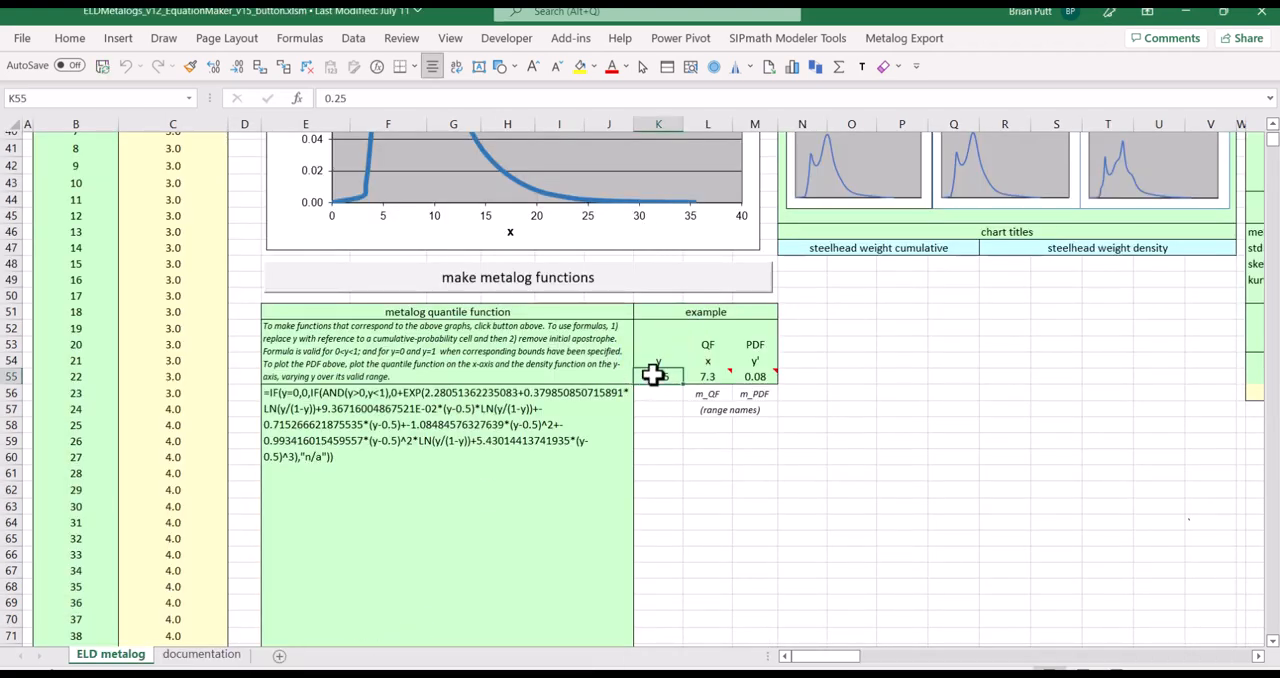
left_click_drag(652, 375, 748, 380)
mouse_move(748, 380)
key("ctrl+c")
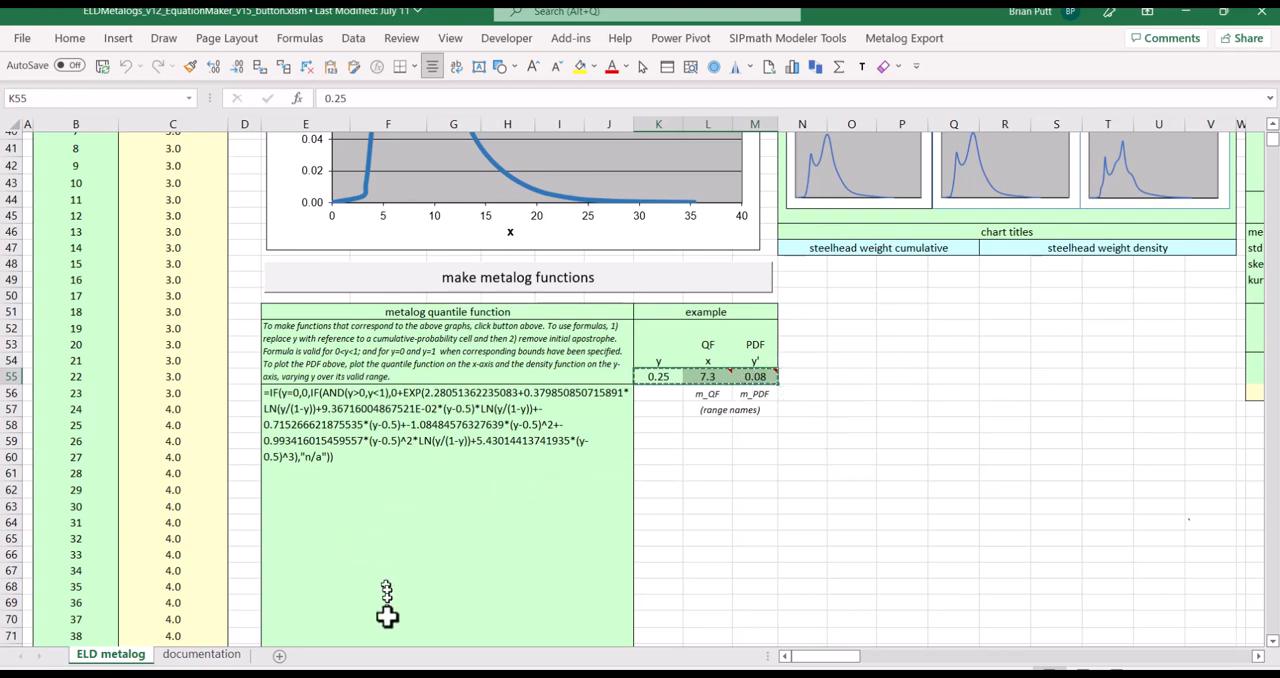
mouse_move(473, 668)
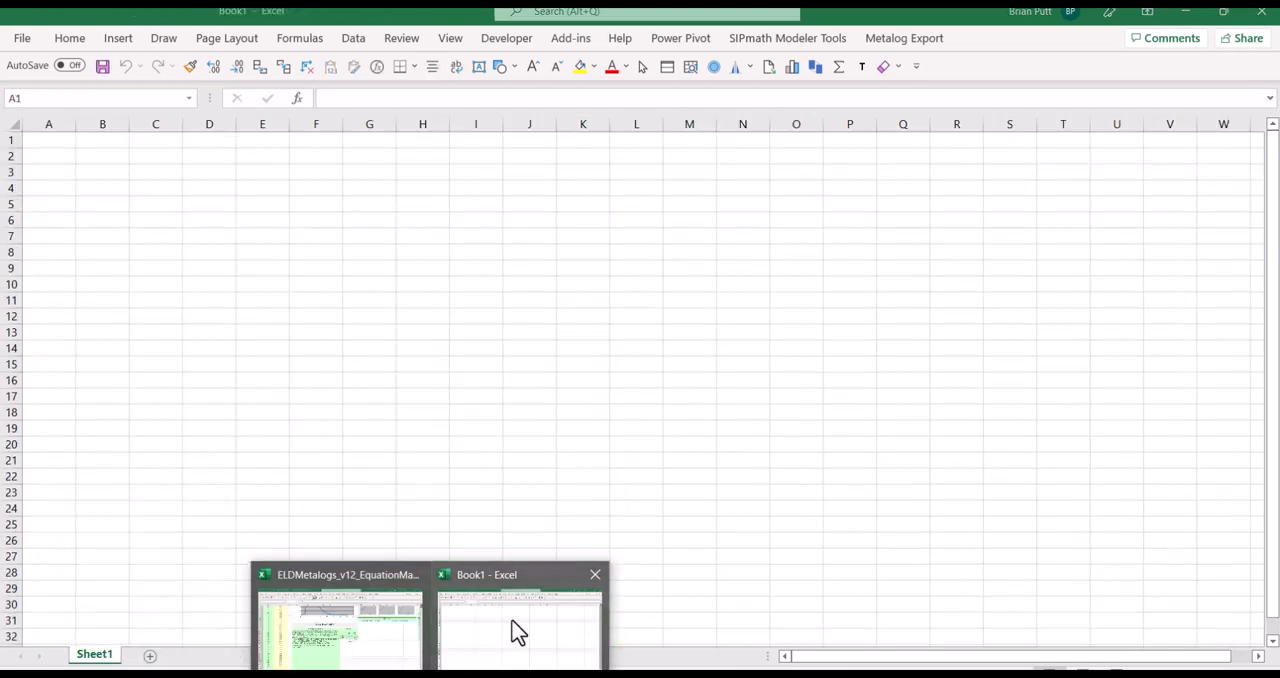
left_click(512, 631)
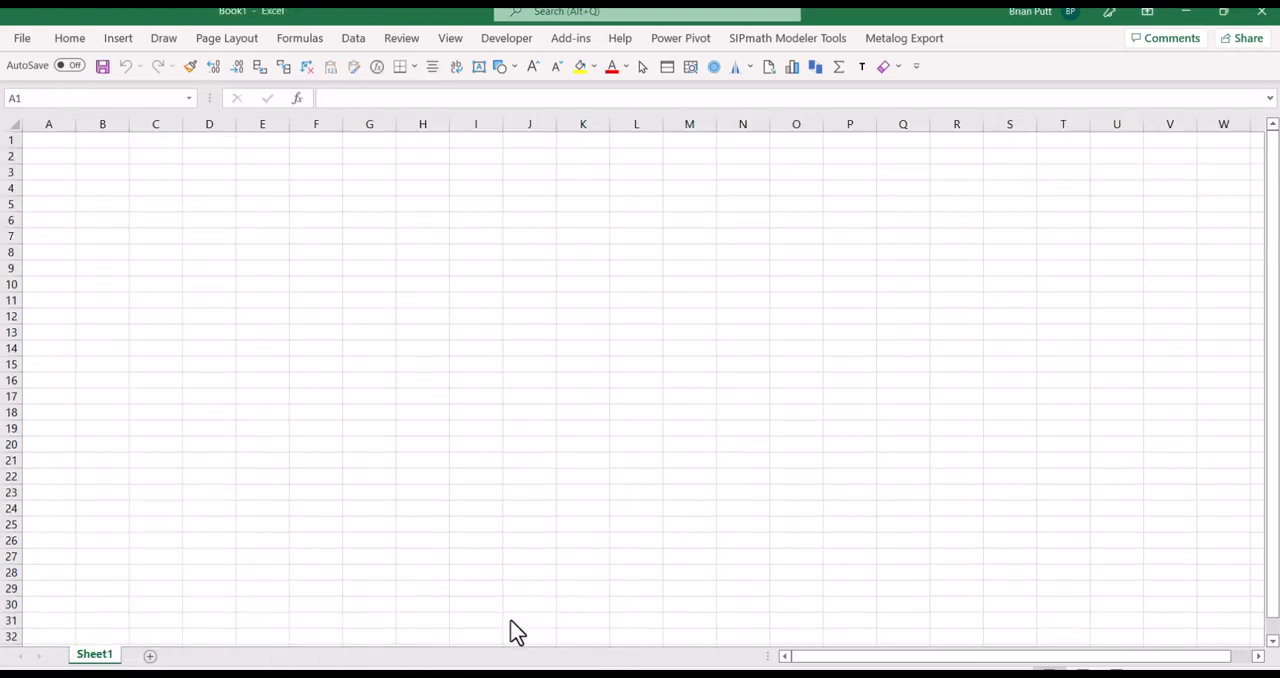
left_click(256, 236)
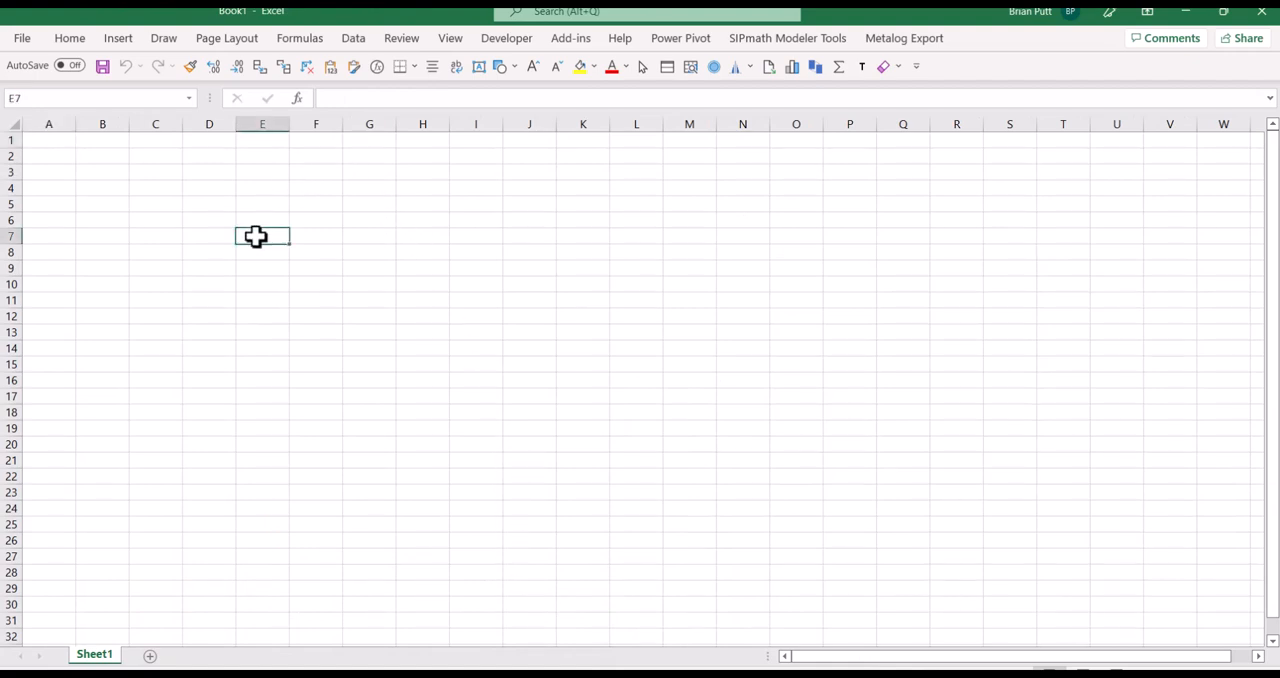
key("ctrl+v")
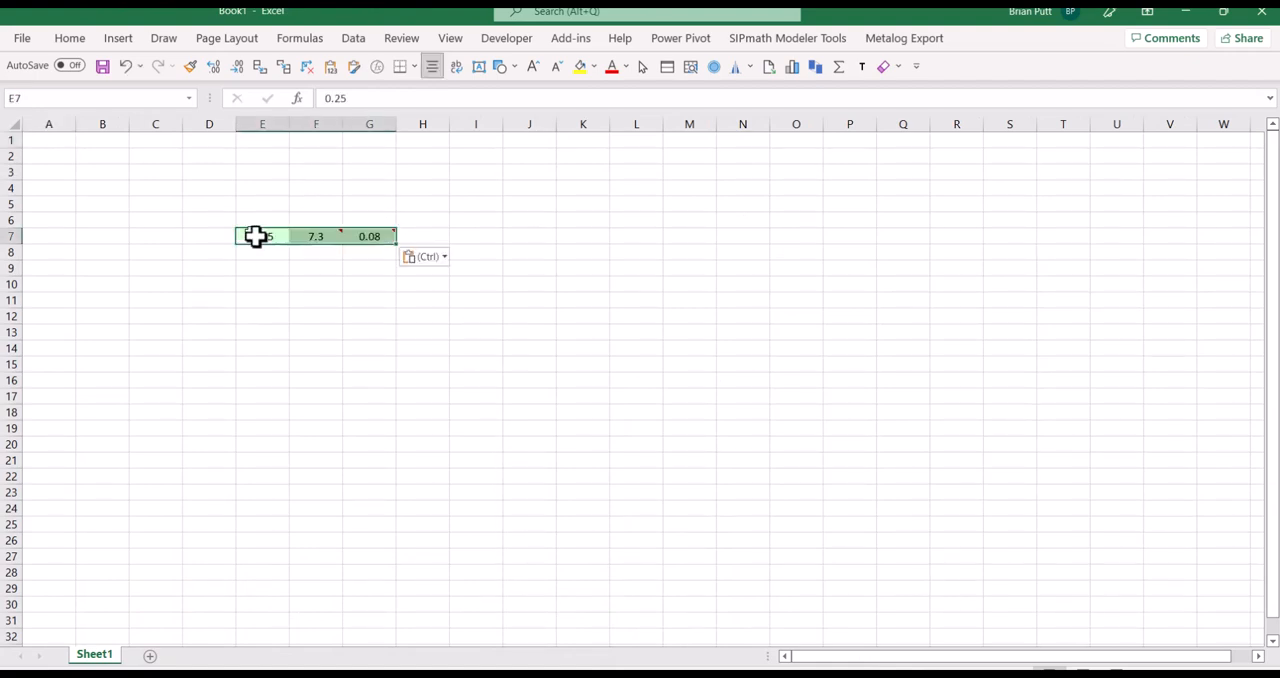
left_click(256, 236)
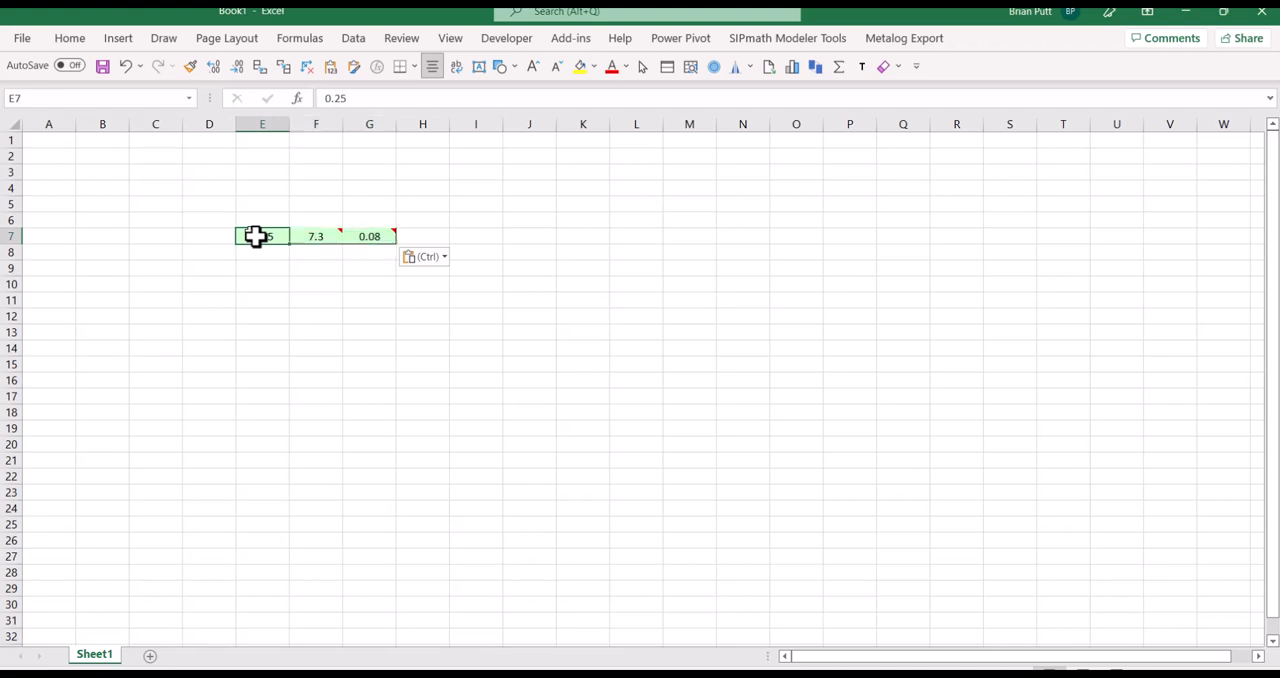
Label the two pasted formula cells with the headings QF in F6 and PDF in G6
left_click(329, 222)
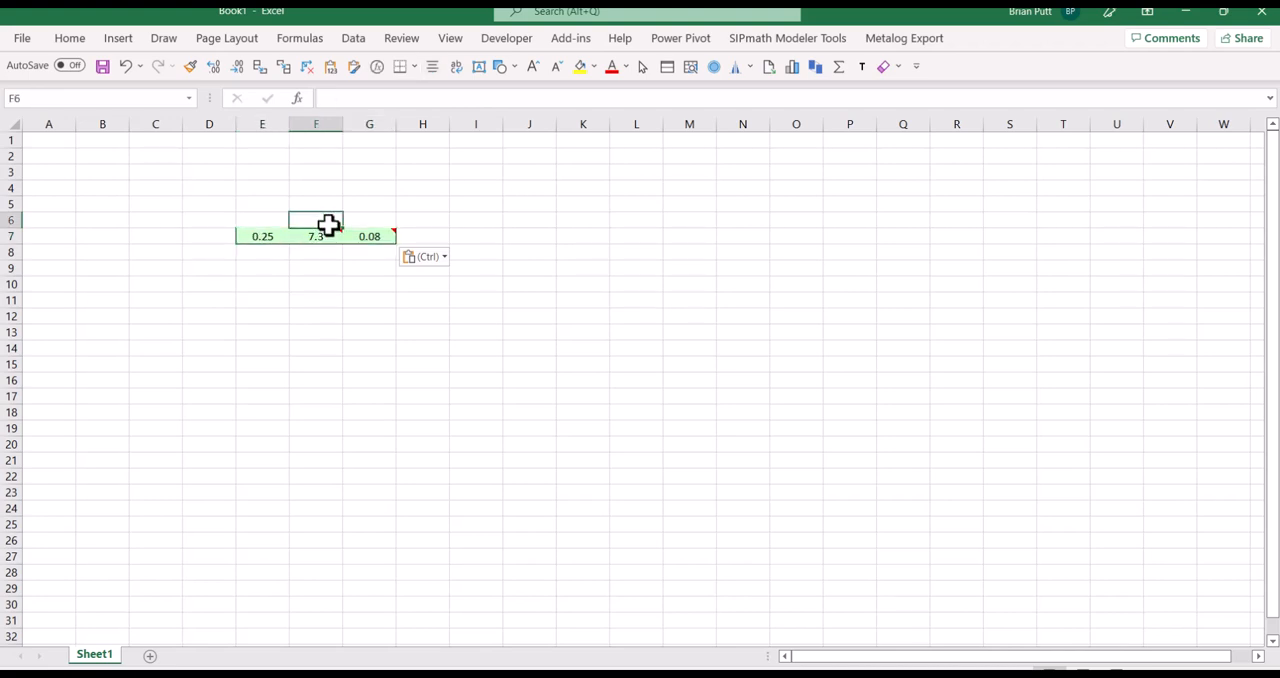
type("QAF")
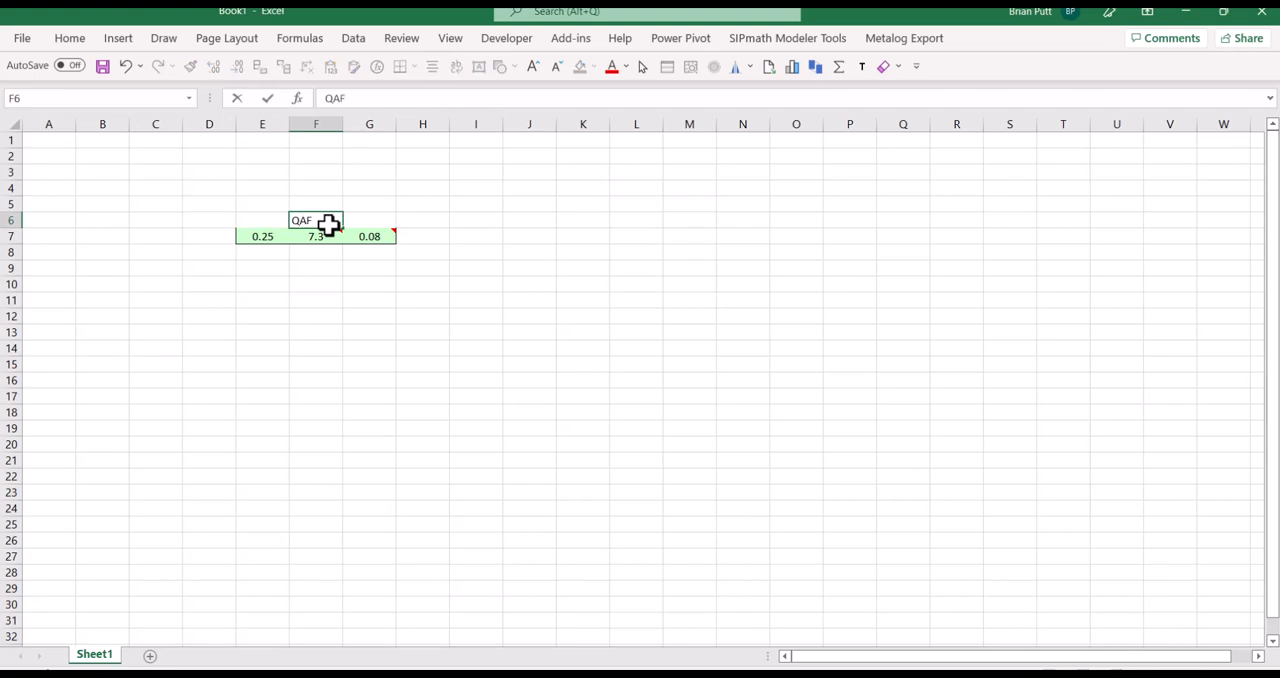
key("ctrl+Return")
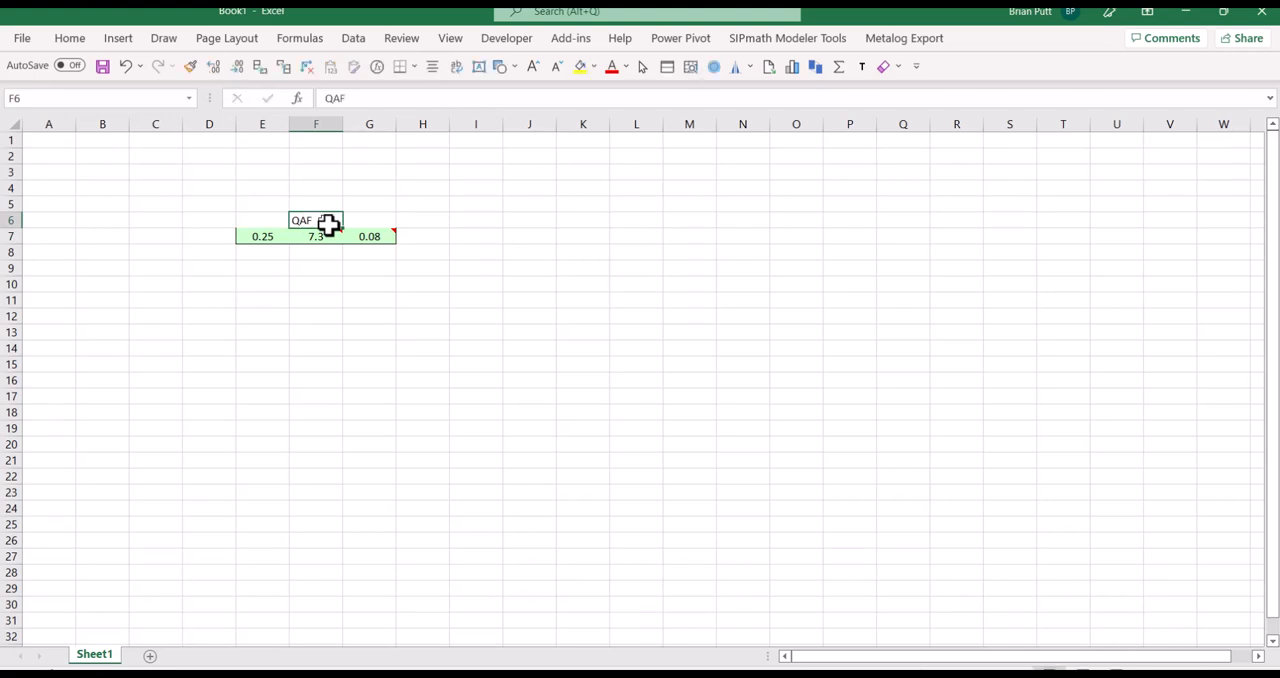
key("BackSpace")
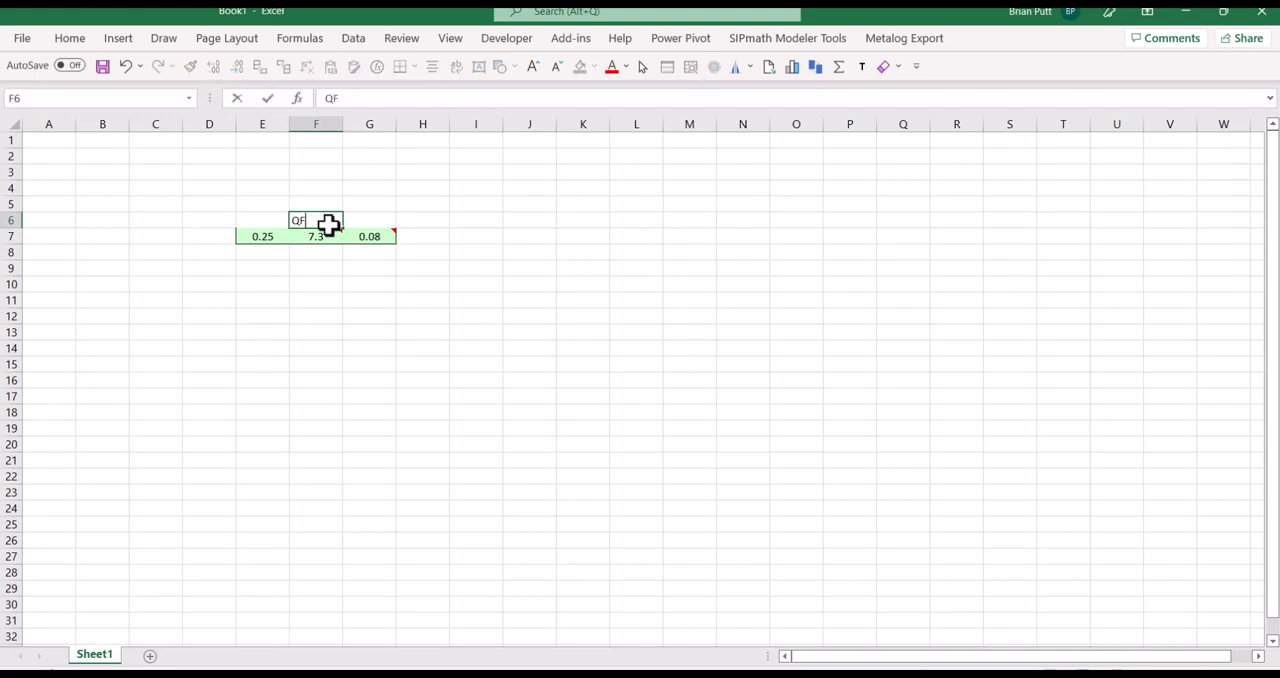
key("Tab")
type("PD")
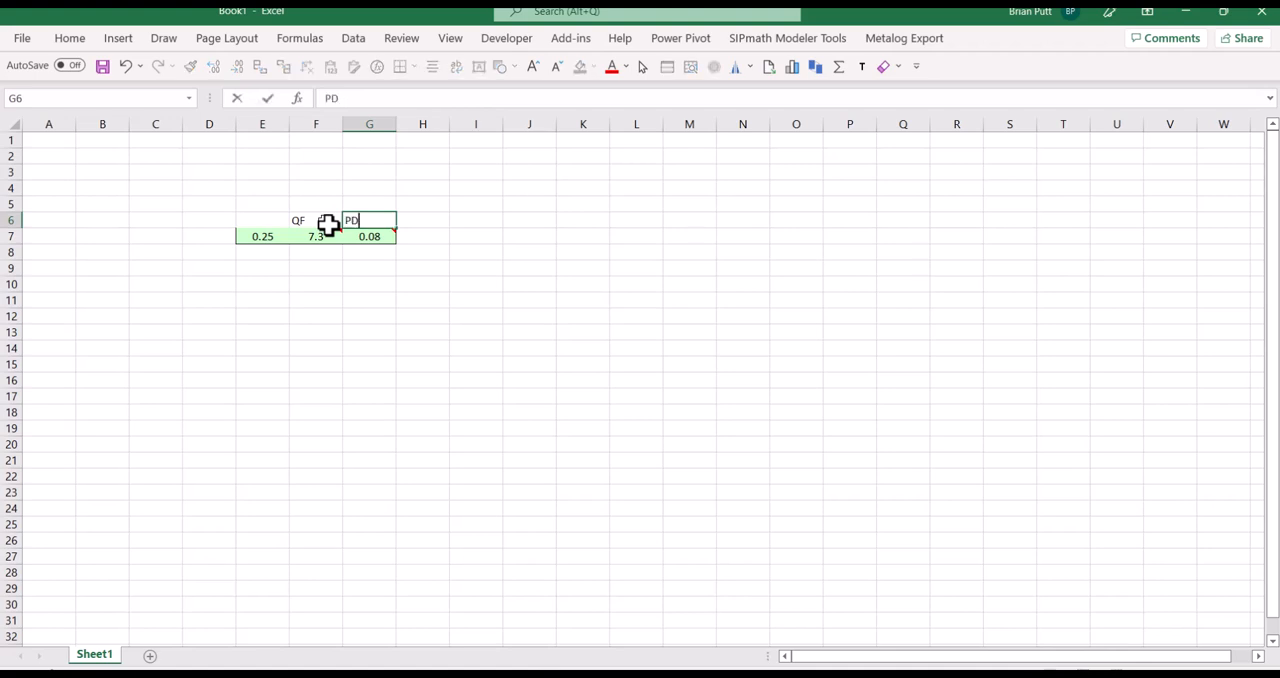
key("ctrl+Return")
key("Left")
key("Left")
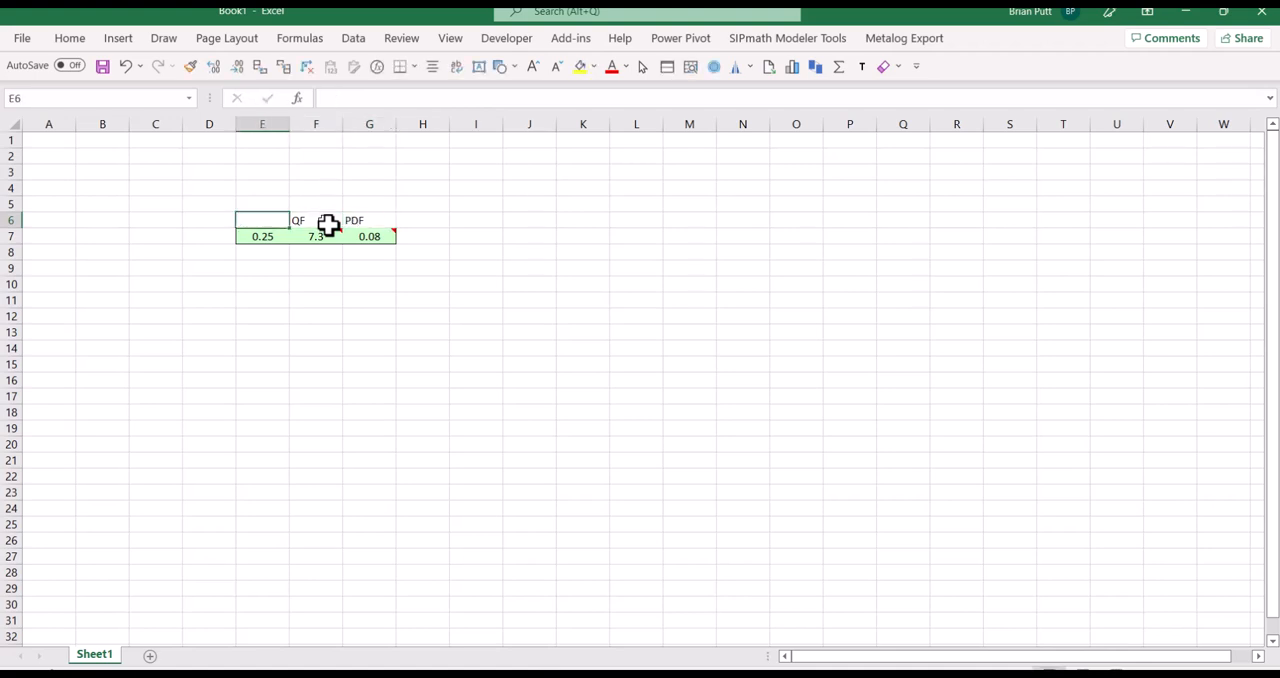
Initialize Book1 for SIPmath modeling
key("Down")
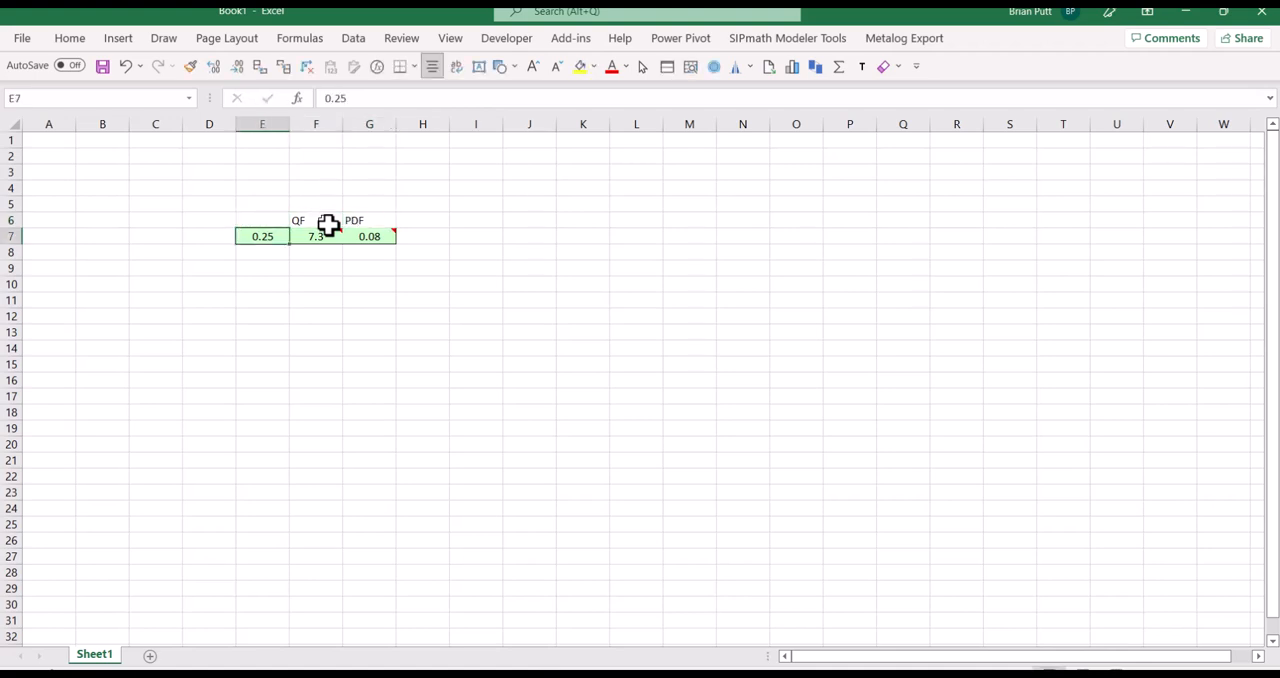
left_click(757, 47)
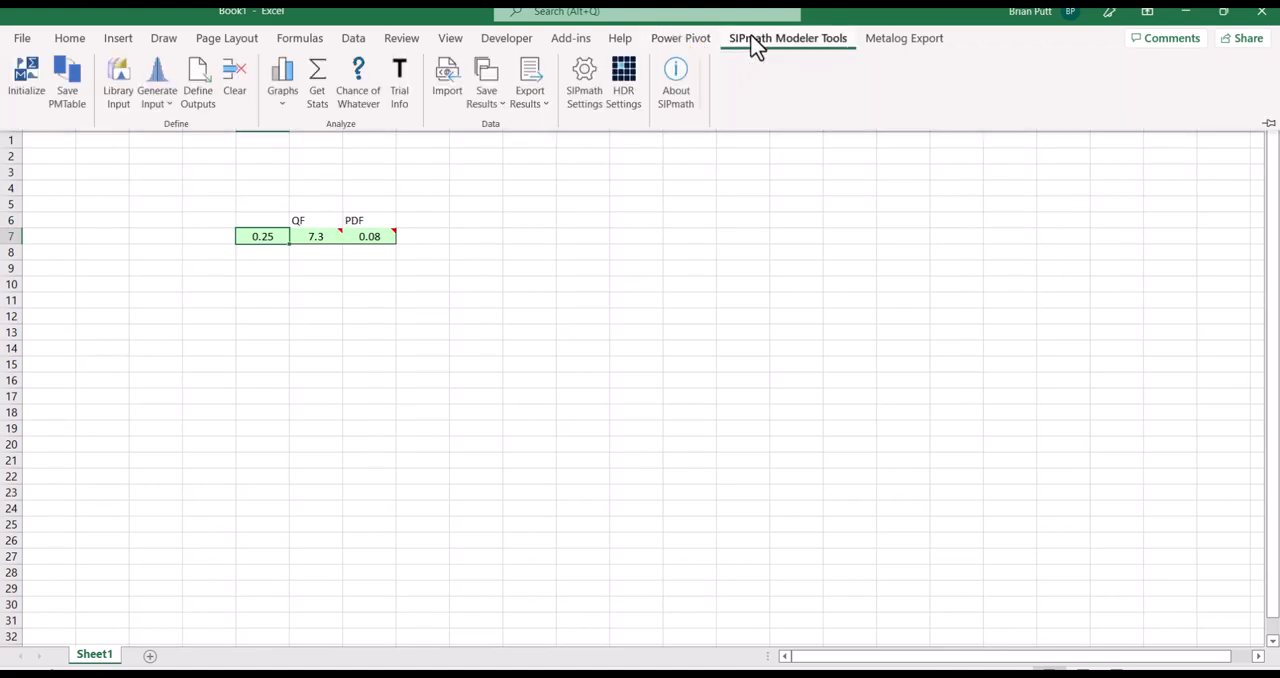
left_click(28, 75)
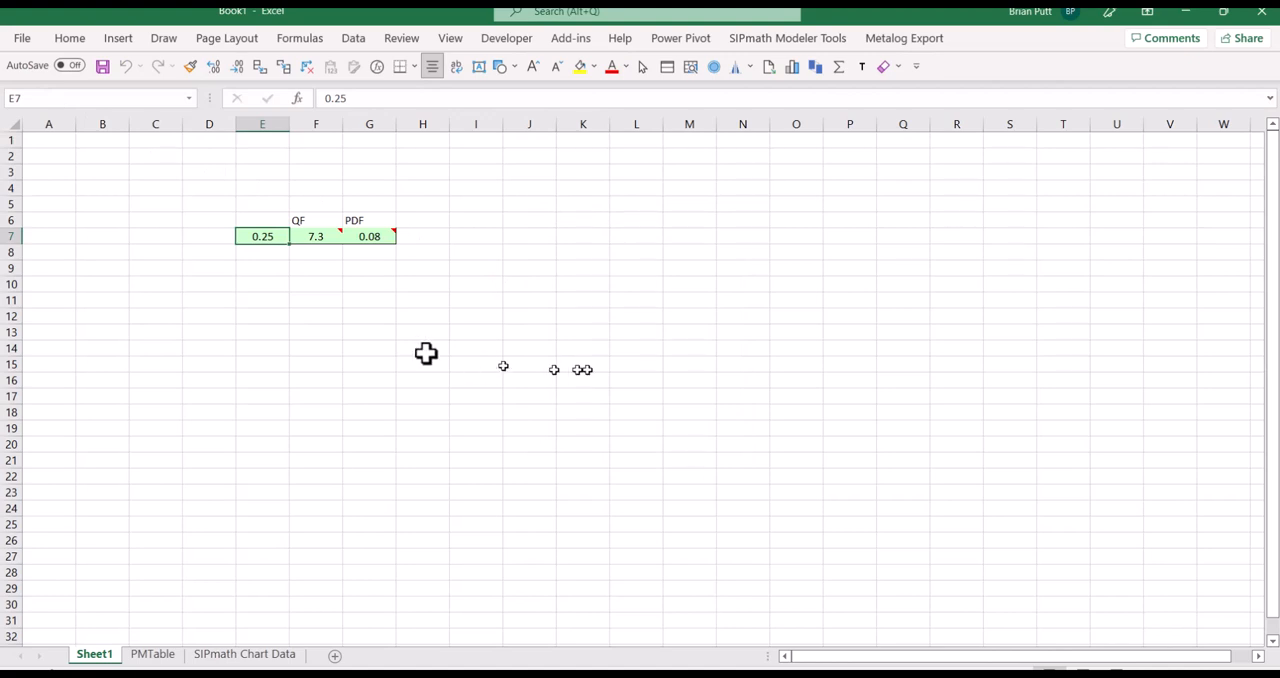
Generate a SIPmath uniform distribution input with the HDR option in cell E7, overwriting the existing cell content
mouse_move(310, 233)
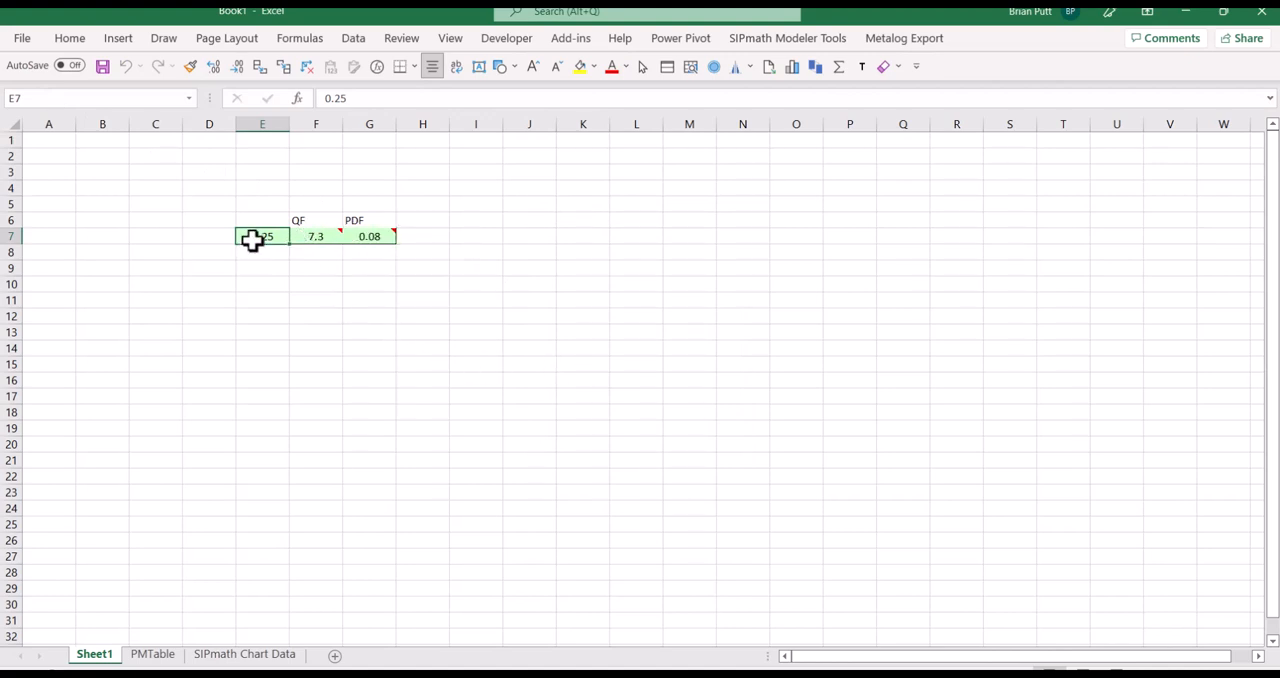
left_click(787, 38)
left_click(157, 92)
left_click(176, 130)
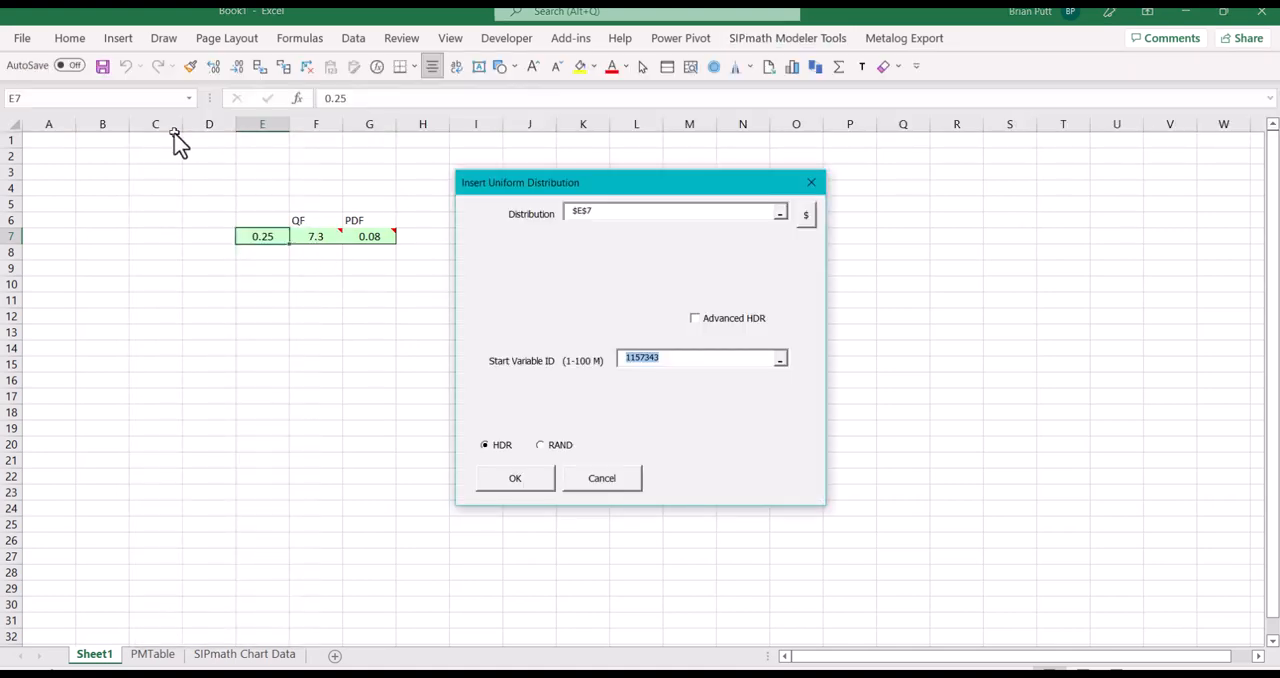
left_click(510, 489)
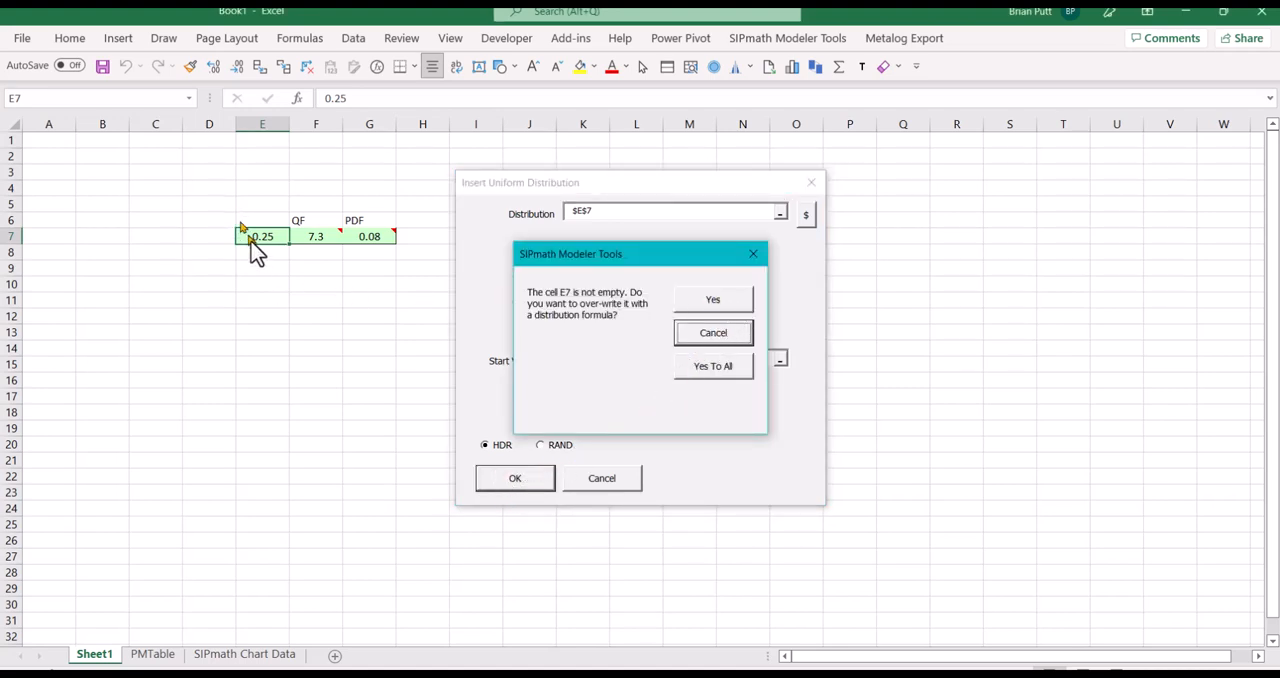
left_click(713, 305)
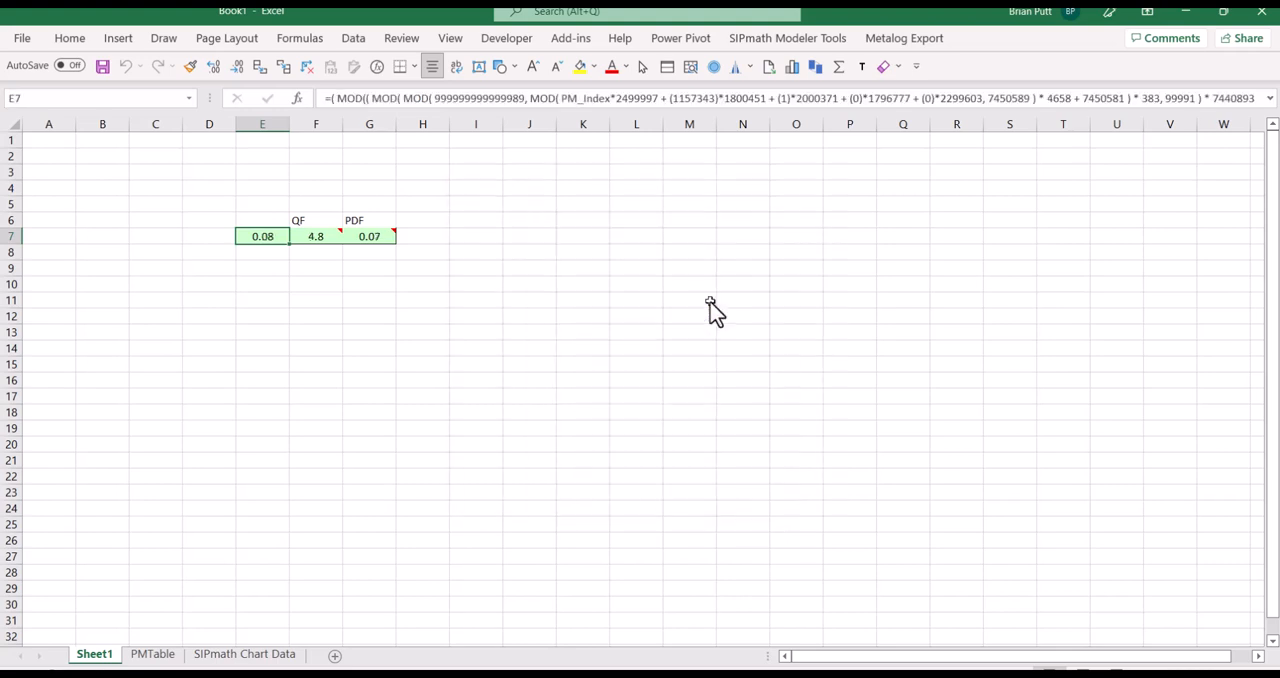
Define cell F7 as a SIPmath output, taking its name from the QF heading in F6
left_click(315, 240)
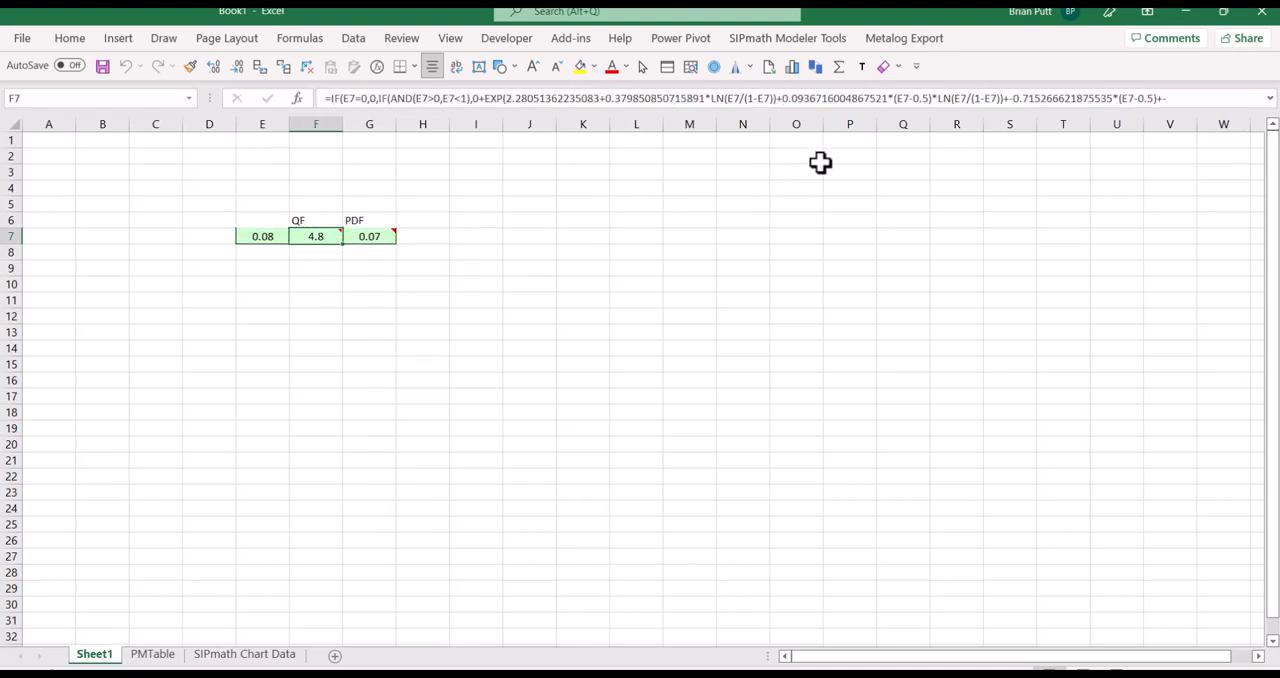
left_click(818, 40)
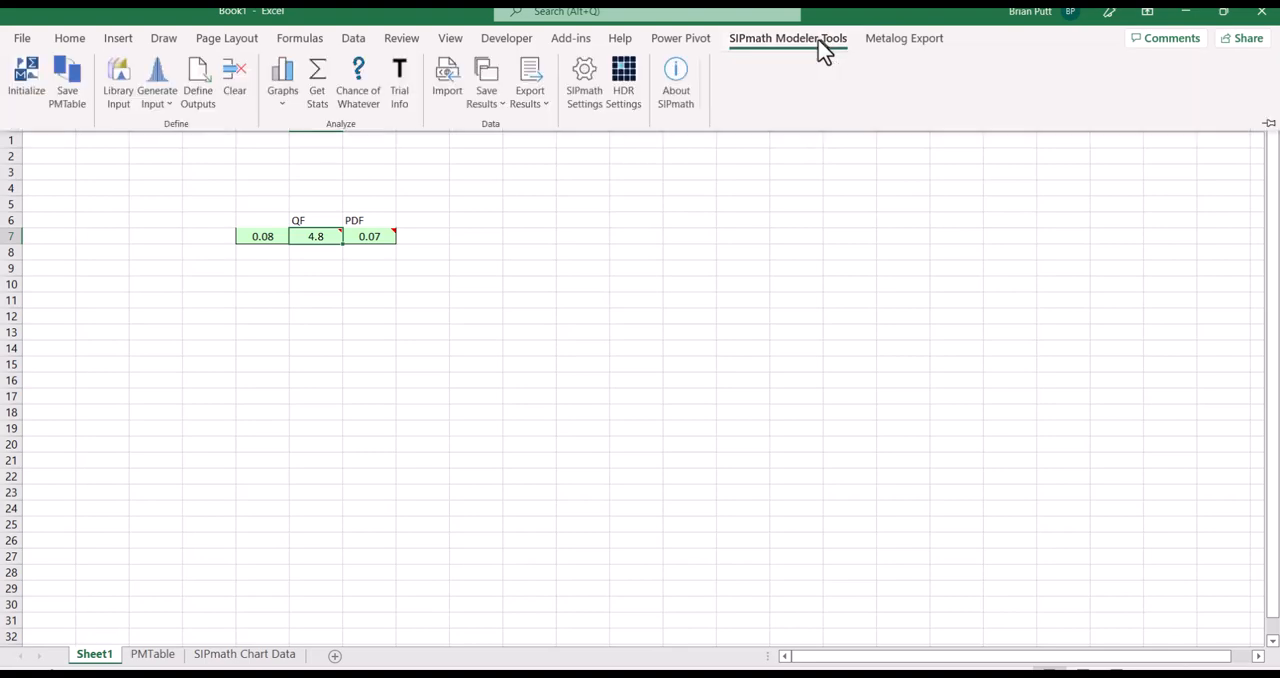
left_click(199, 76)
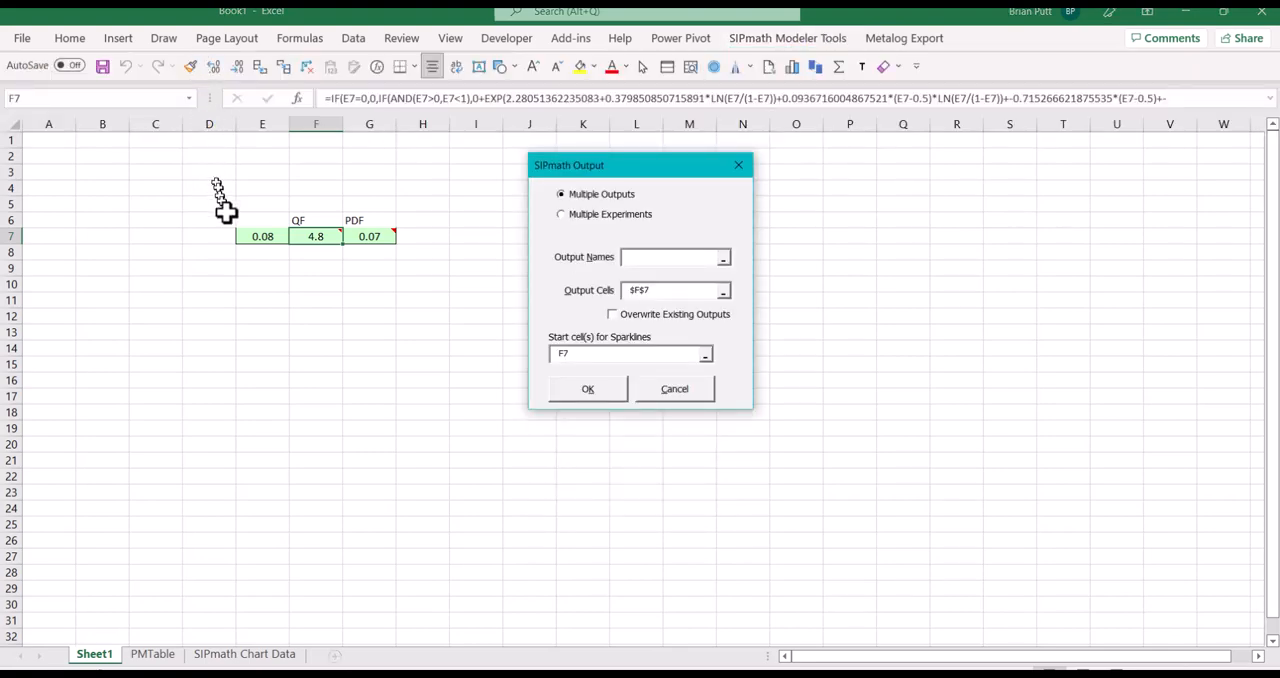
left_click(294, 220)
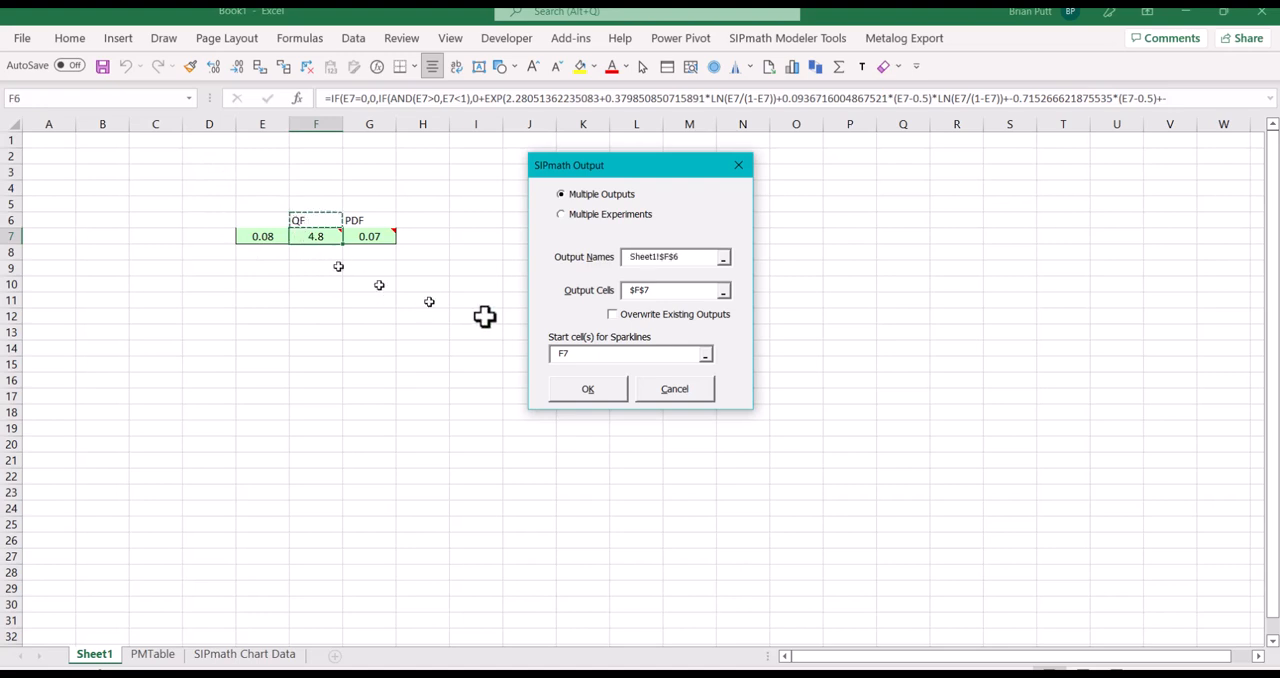
left_click(590, 392)
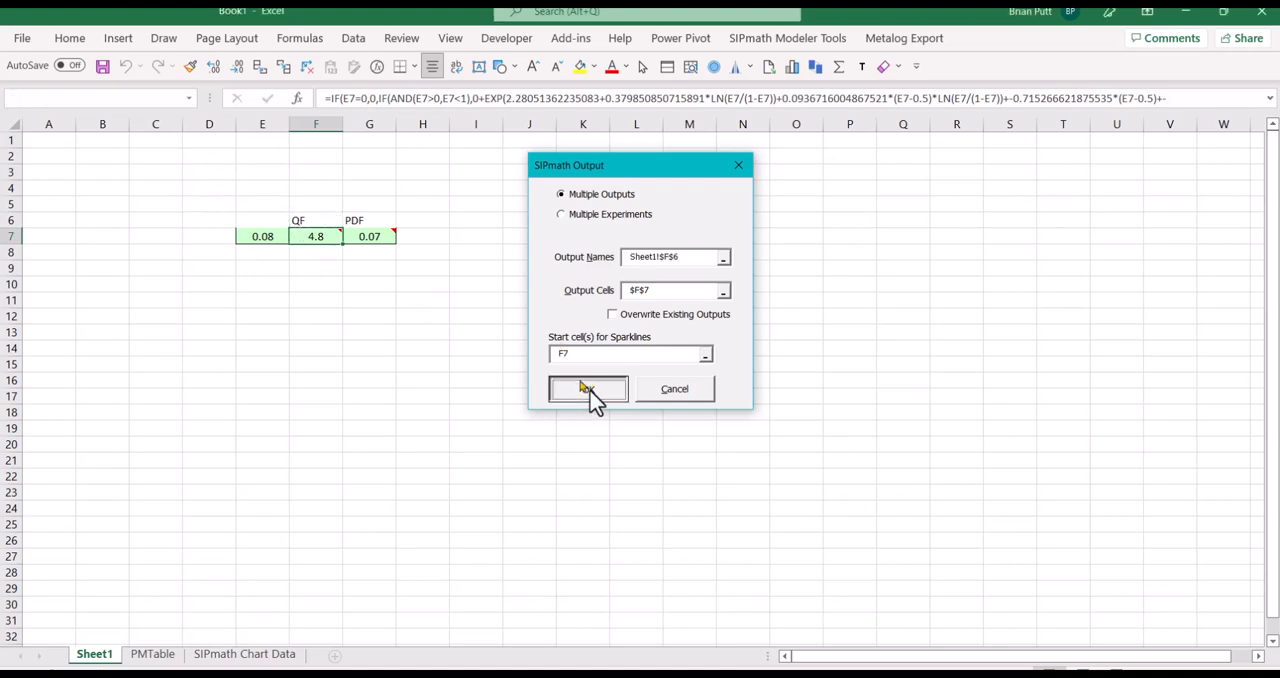
Define cell G7 as a SIPmath output, taking its name from the PDF heading in G6
left_click(356, 235)
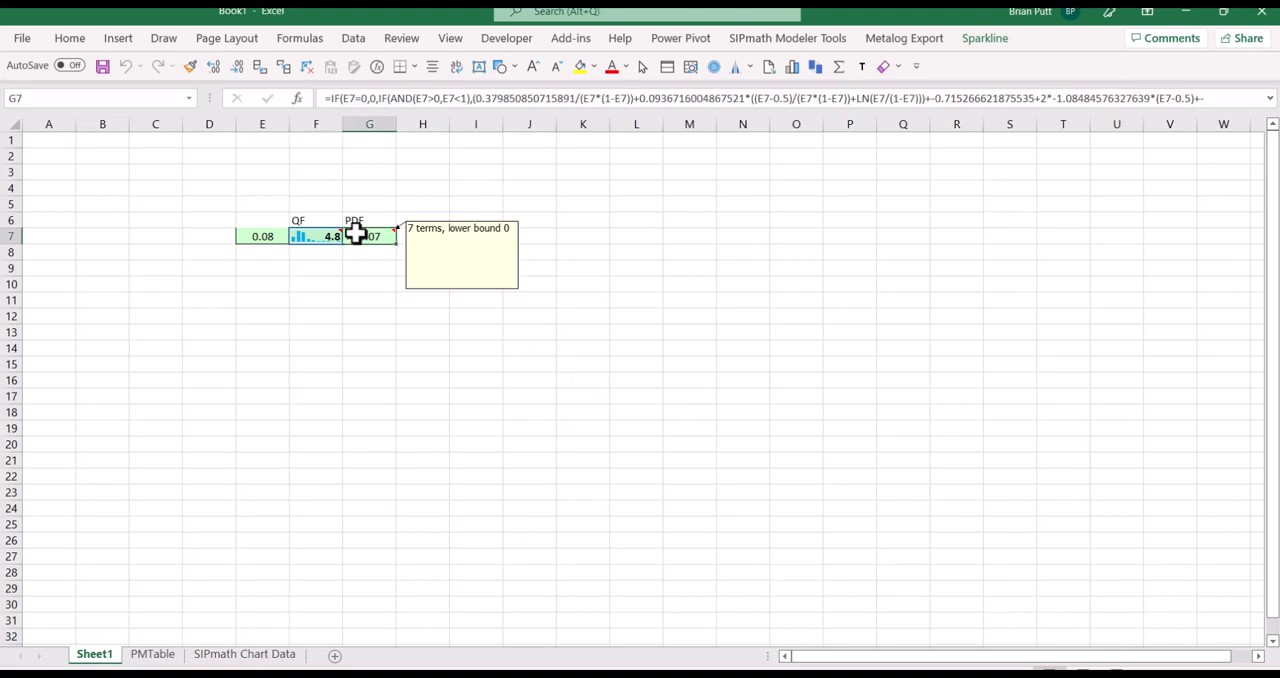
left_click(763, 40)
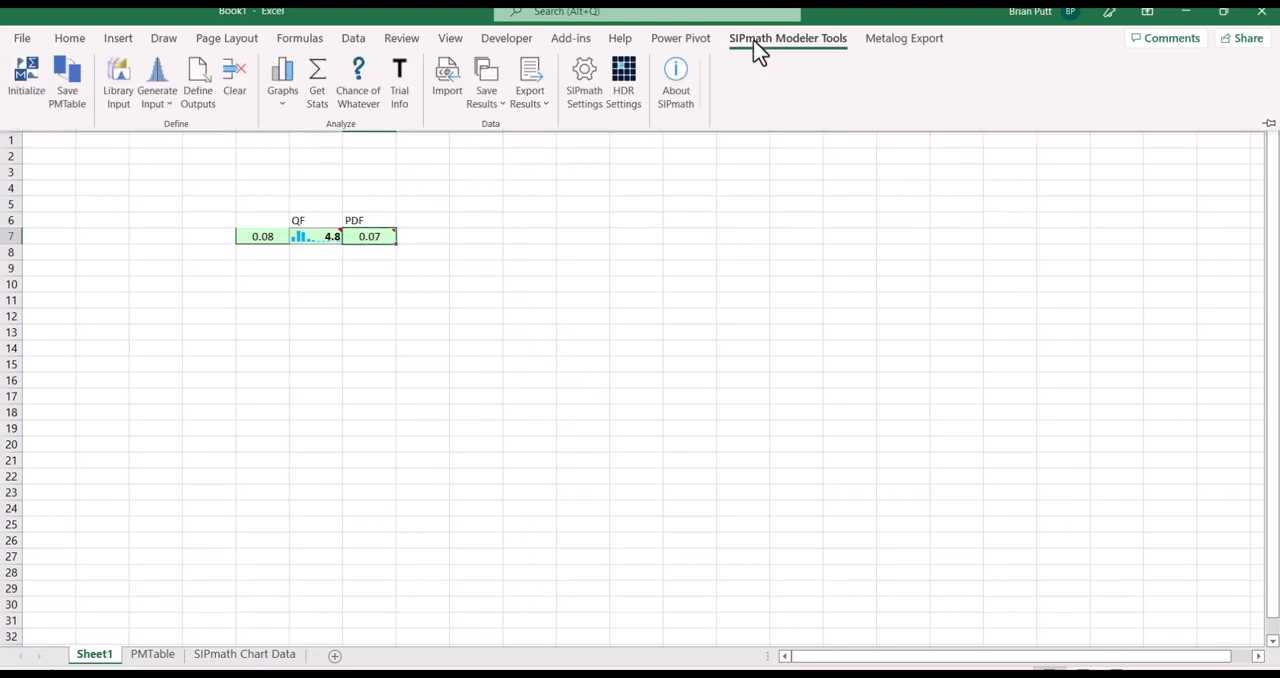
left_click(197, 74)
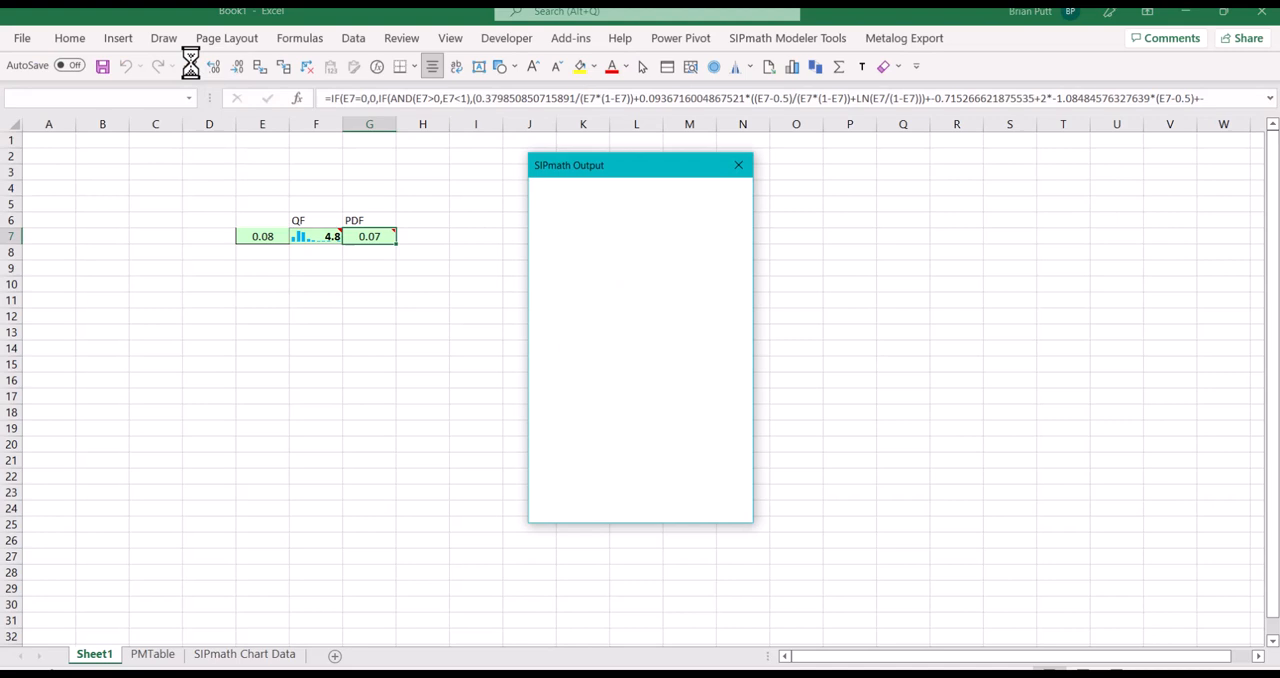
left_click(344, 221)
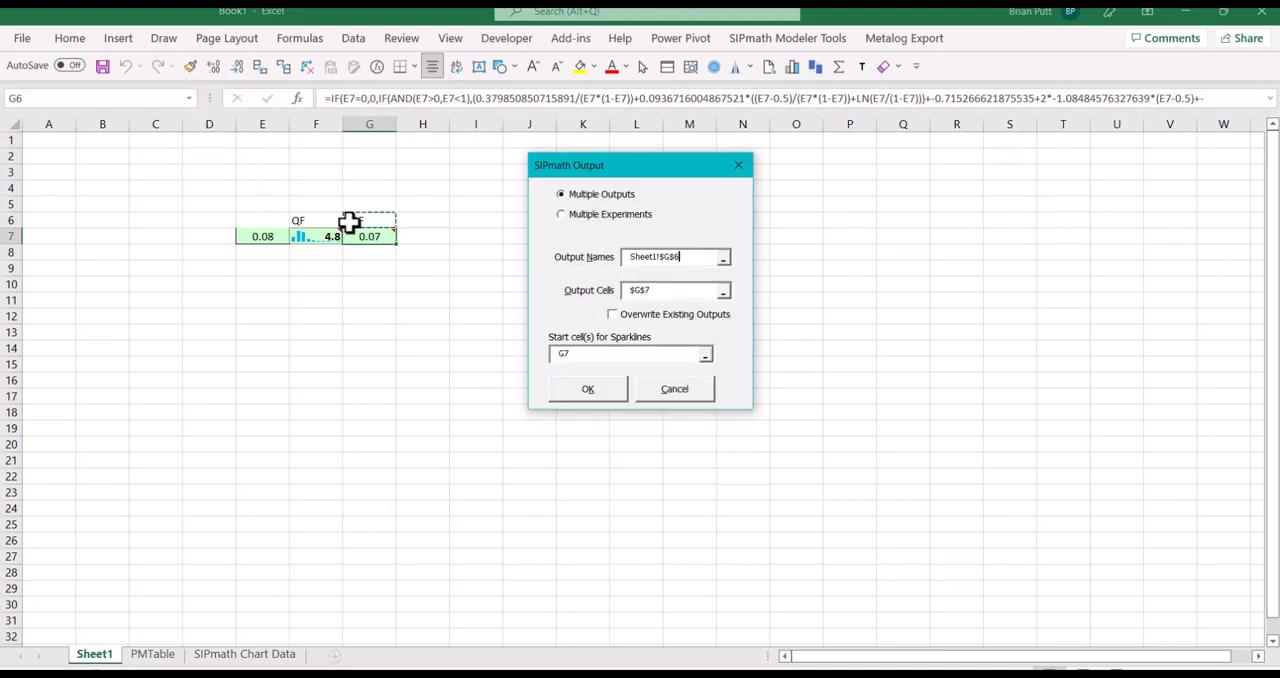
left_click(612, 396)
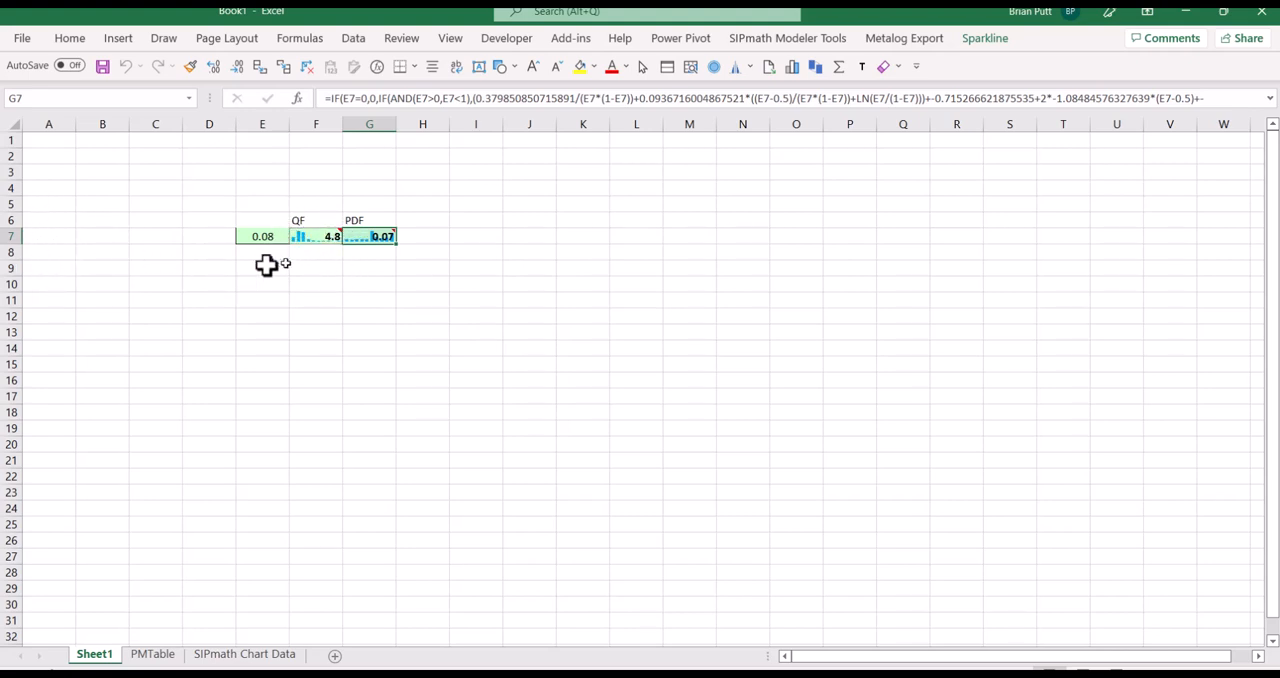
Create a cumulative Excel chart of SIPmath output F7 starting at E10 and paste the steelhead weight cumulative chart picture beside it
left_click(314, 236)
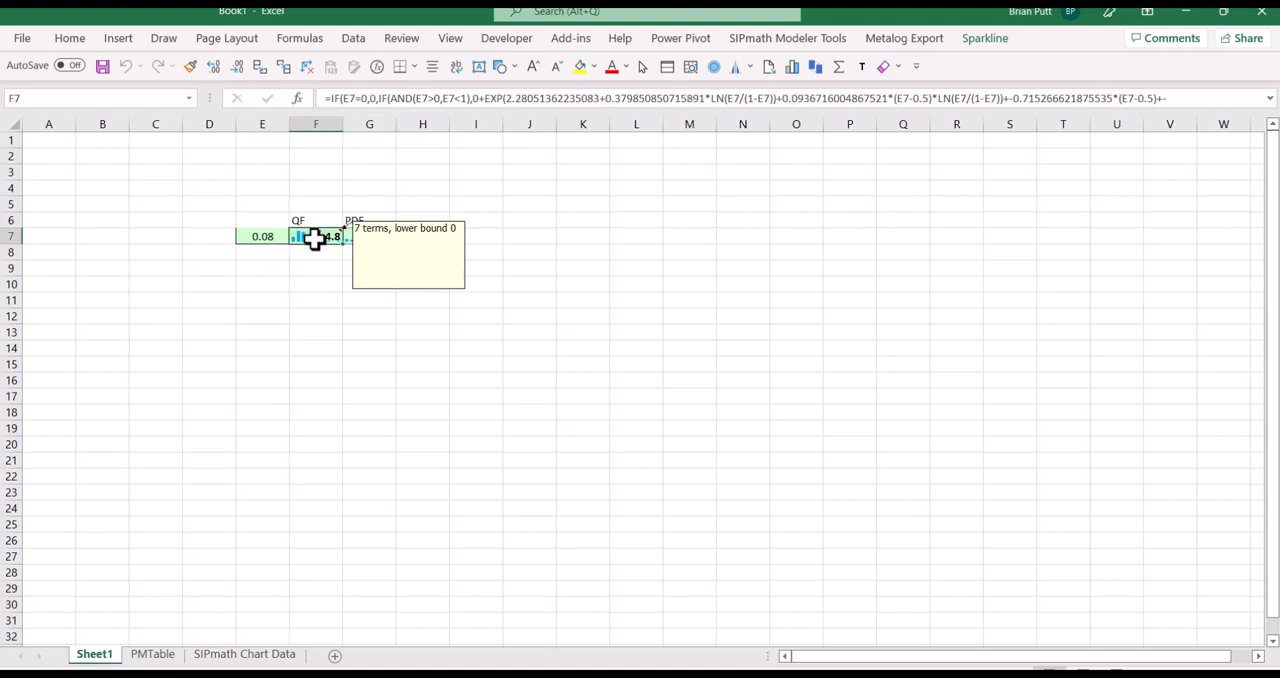
left_click(797, 67)
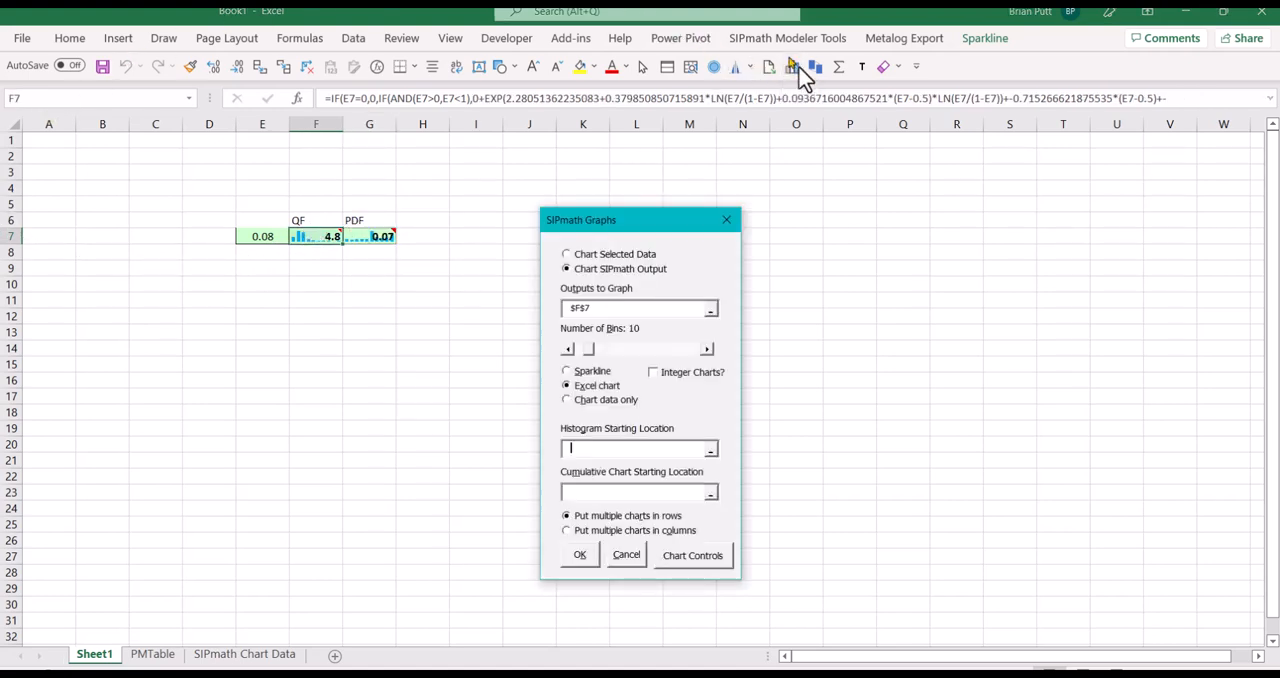
left_click(563, 492)
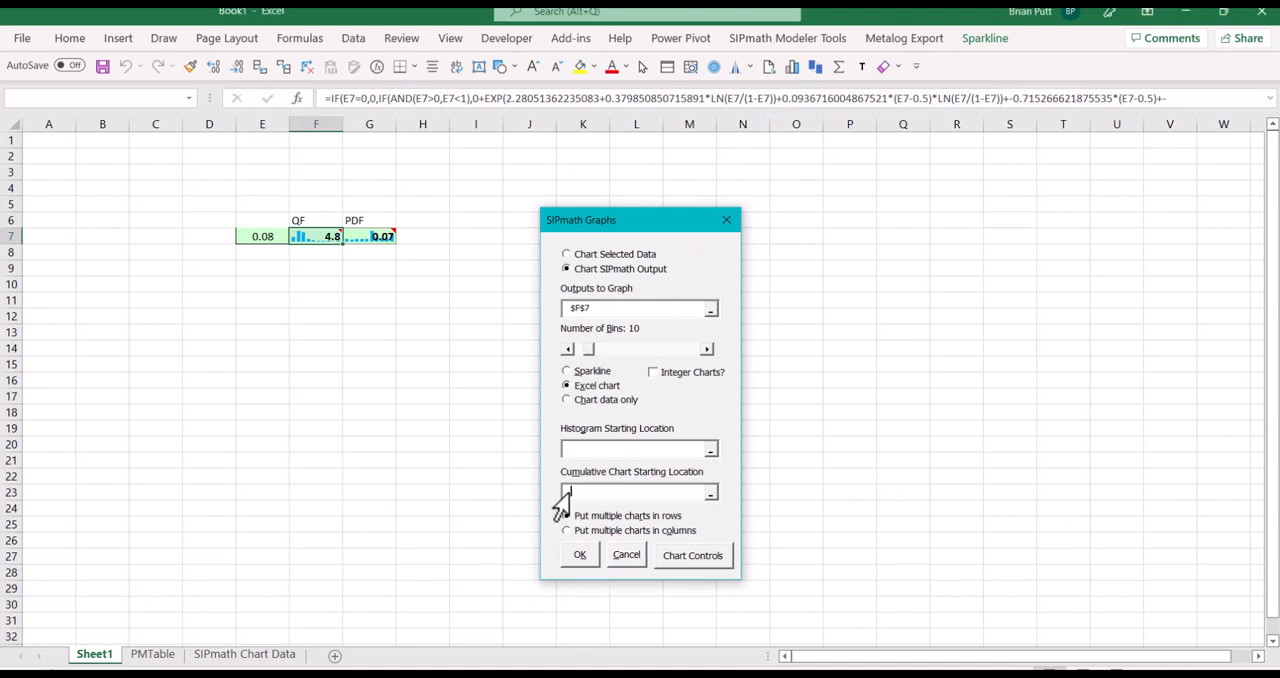
left_click(248, 287)
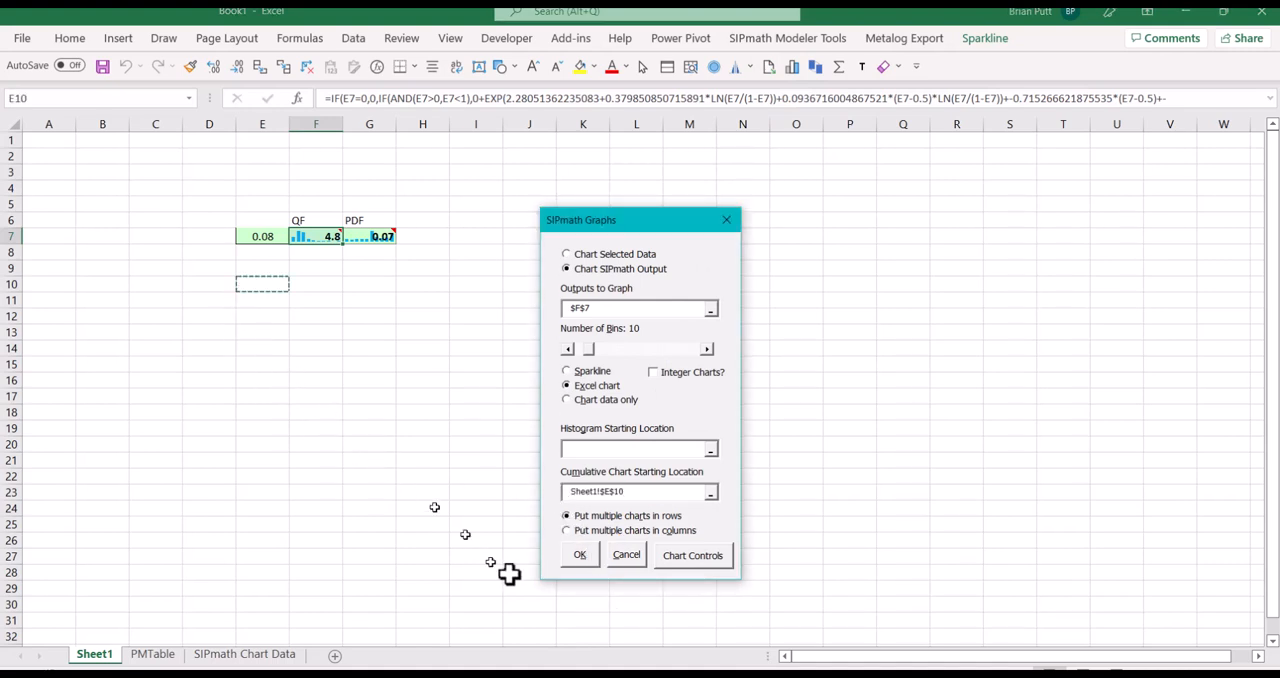
left_click(577, 563)
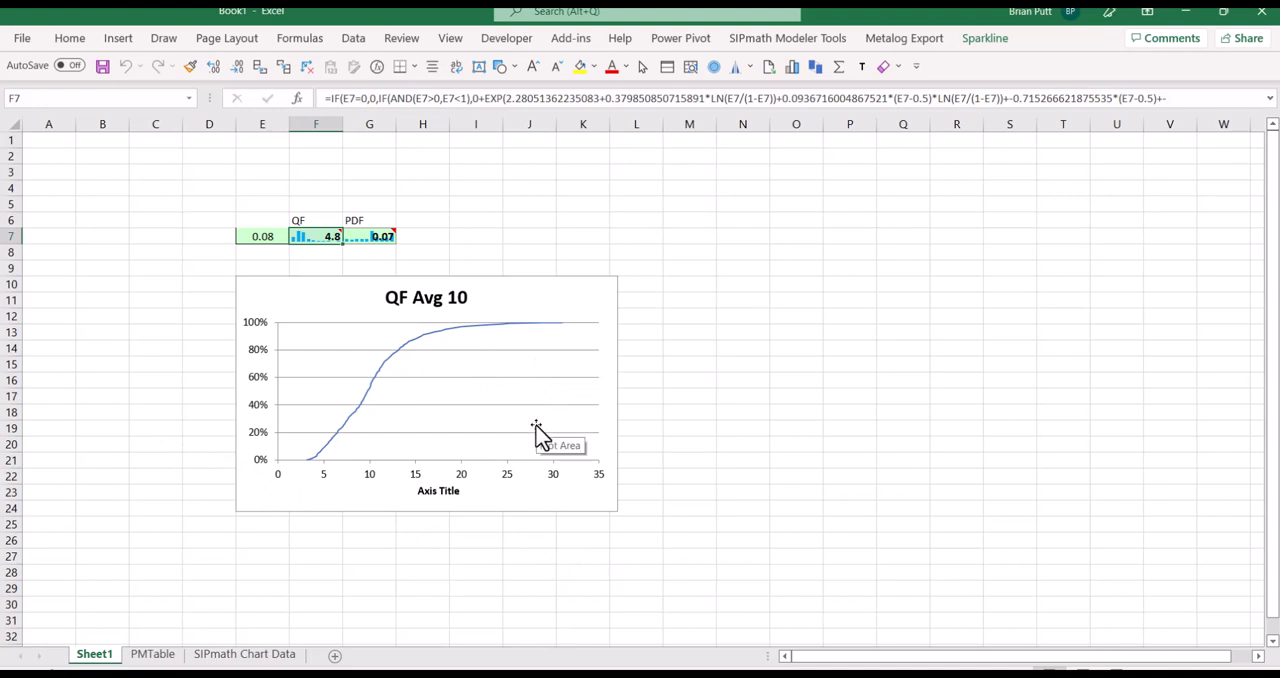
key("ctrl+v")
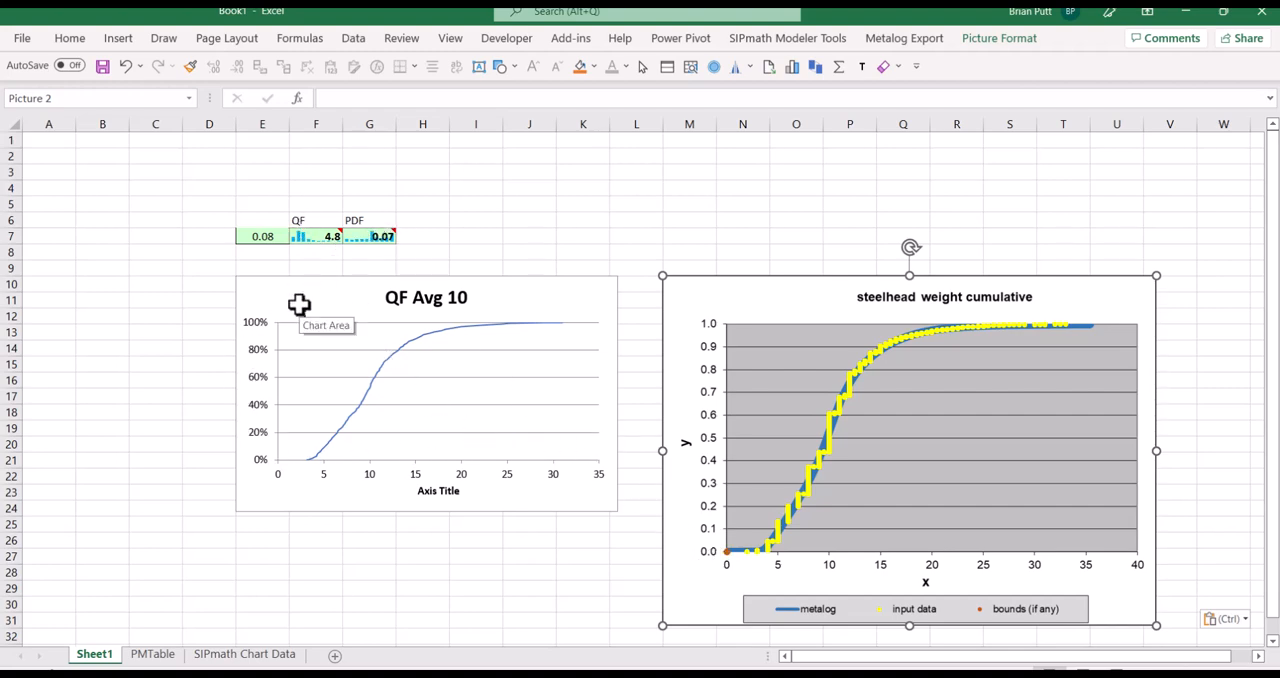
Review the formulas behind PDF cell G7, QF cell F7 and the uniform input in E7
mouse_move(358, 242)
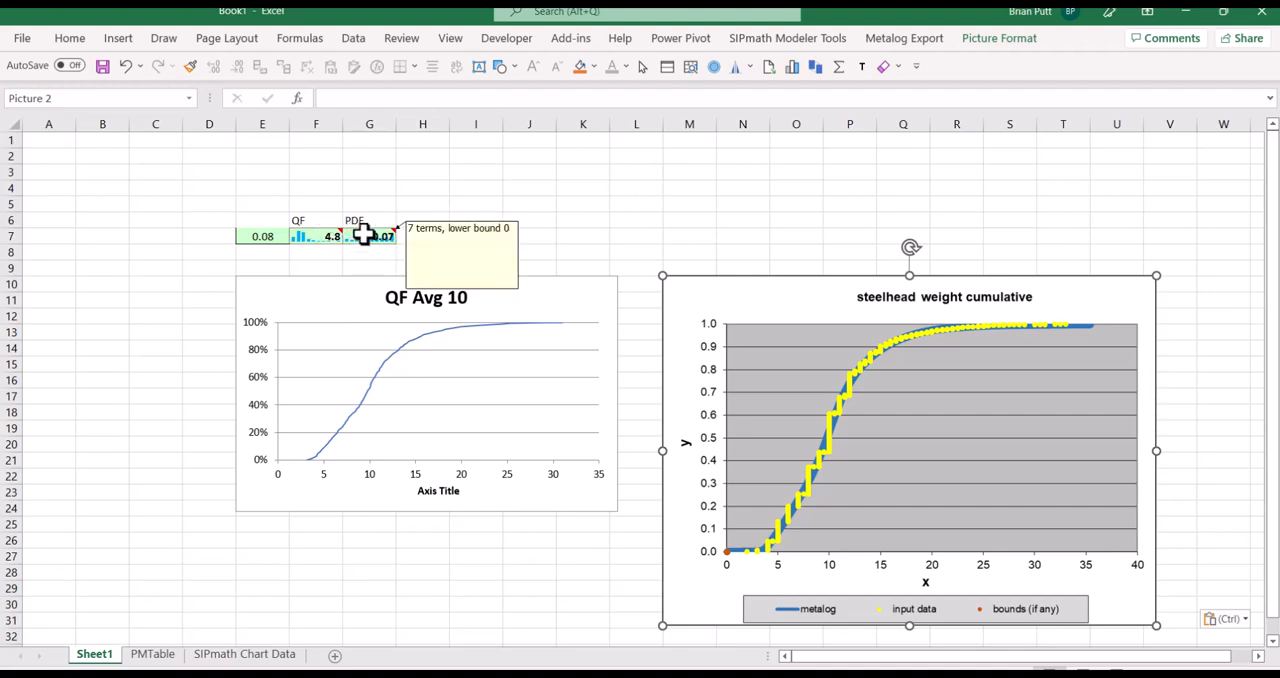
left_click(362, 233)
left_click(306, 234)
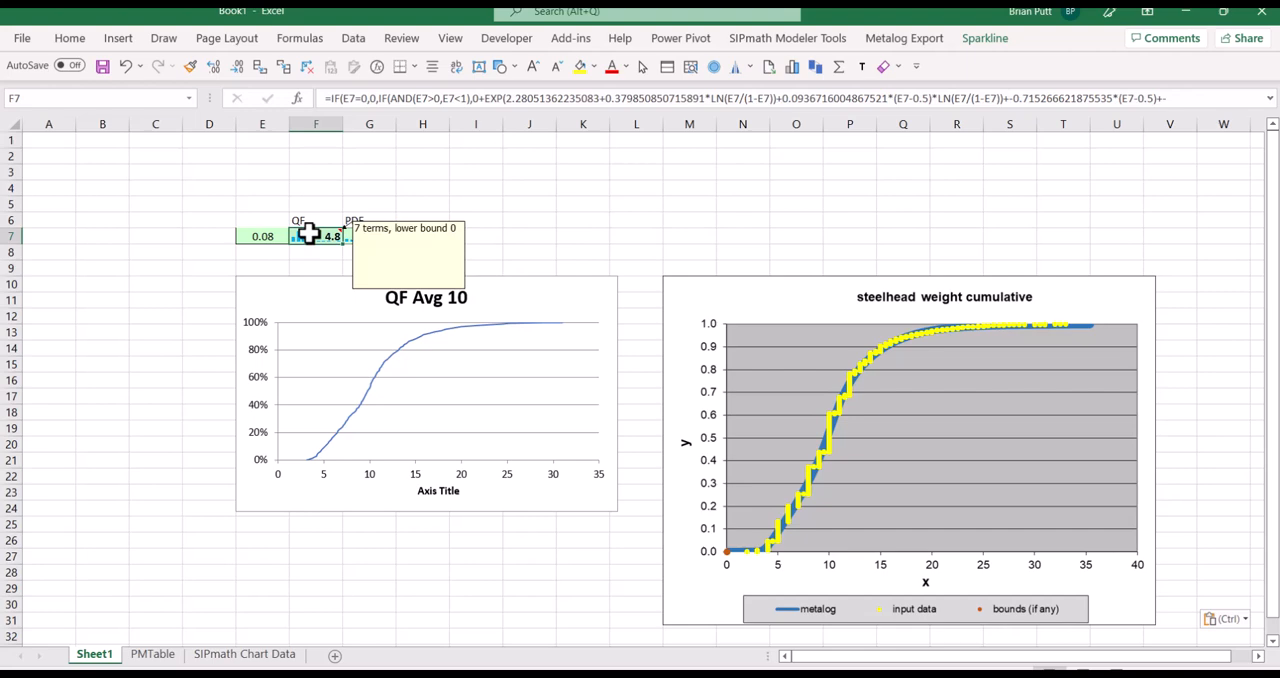
left_click(256, 235)
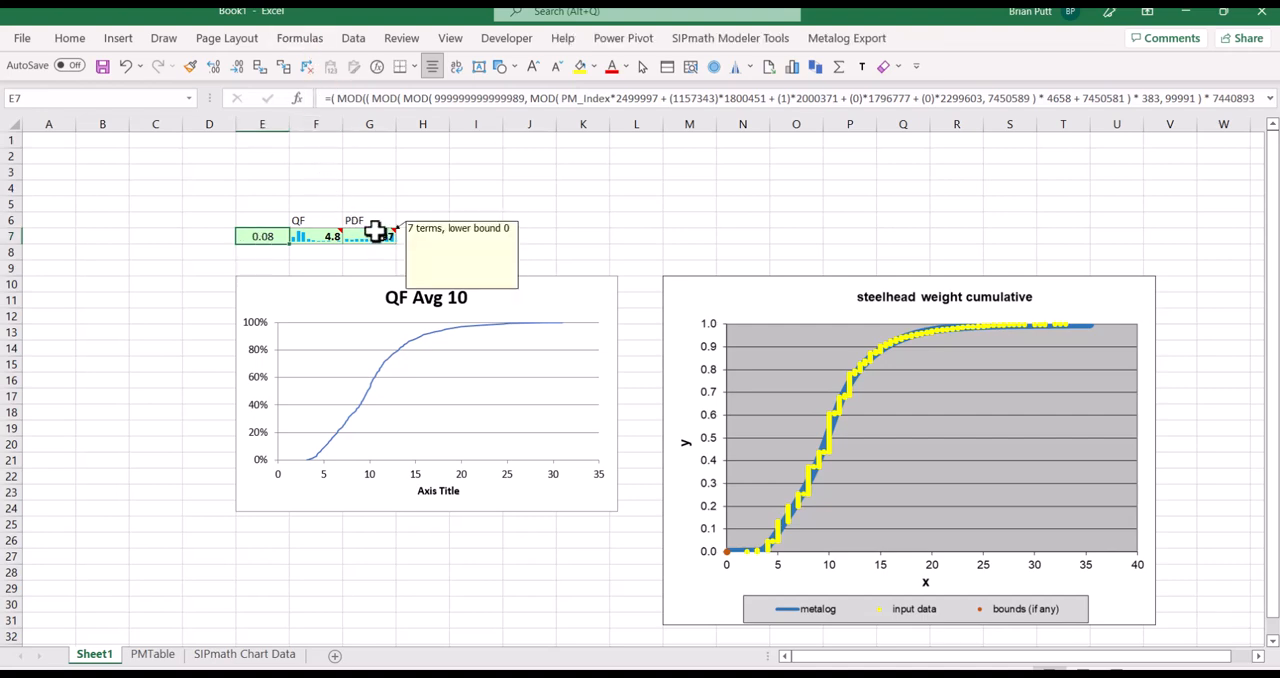
mouse_move(368, 240)
mouse_move(302, 240)
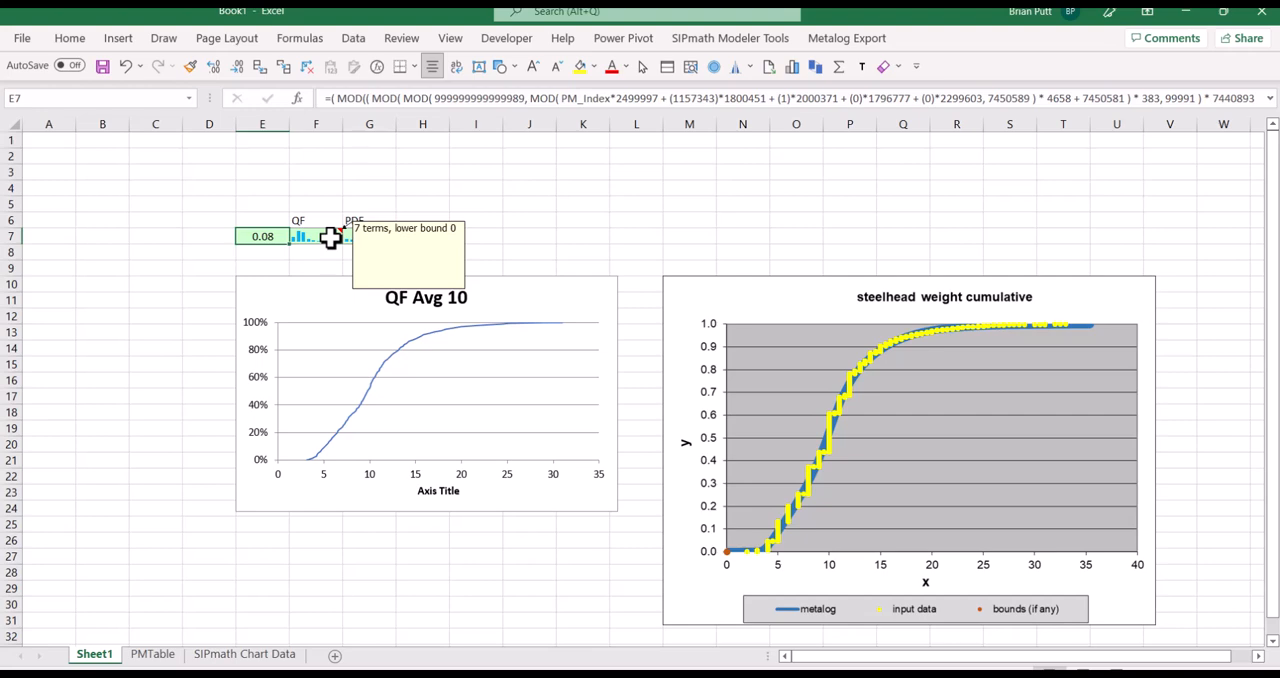
Insert a markers-only scatter chart of the simulated PDF values D4:D1003 on the PMTable sheet
left_click(155, 655)
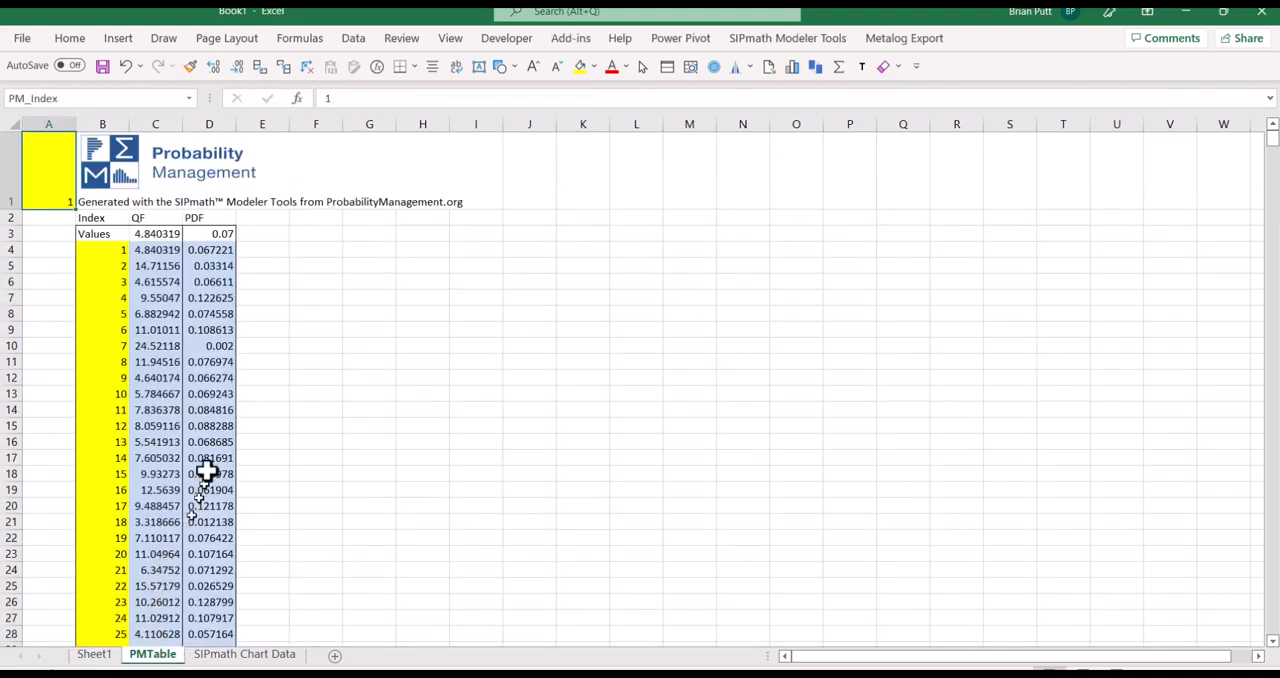
left_click(205, 251)
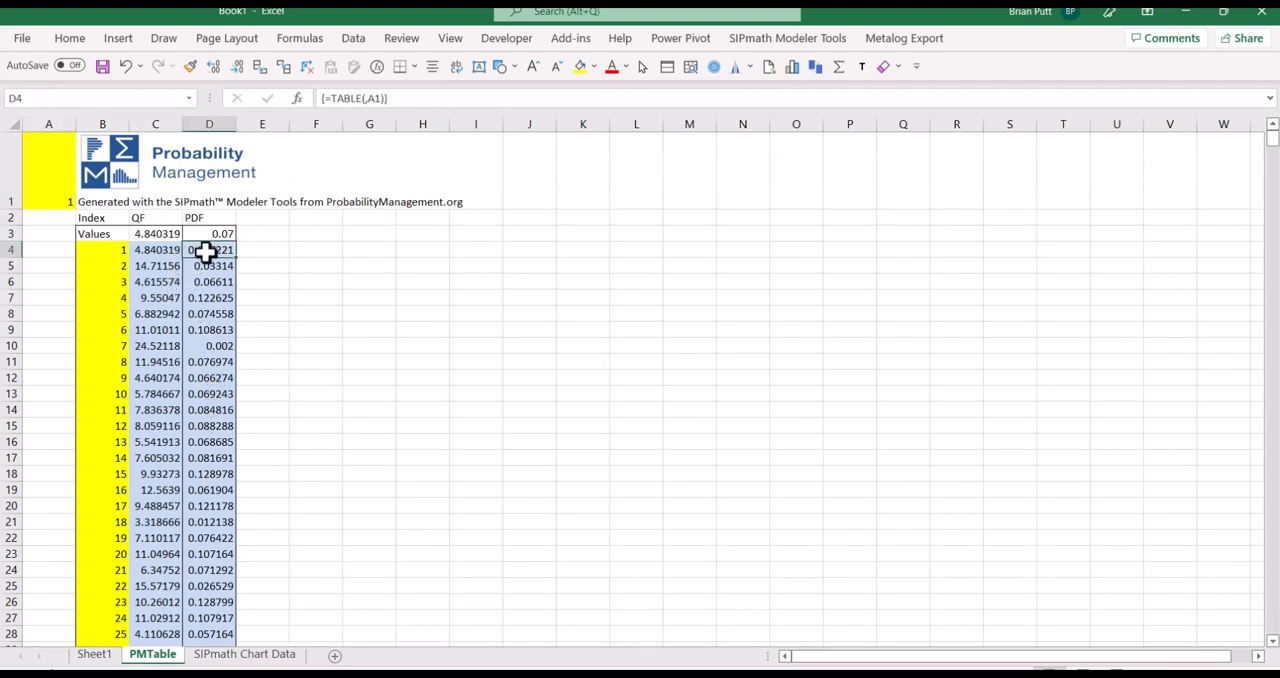
key("ctrl+shift+Down")
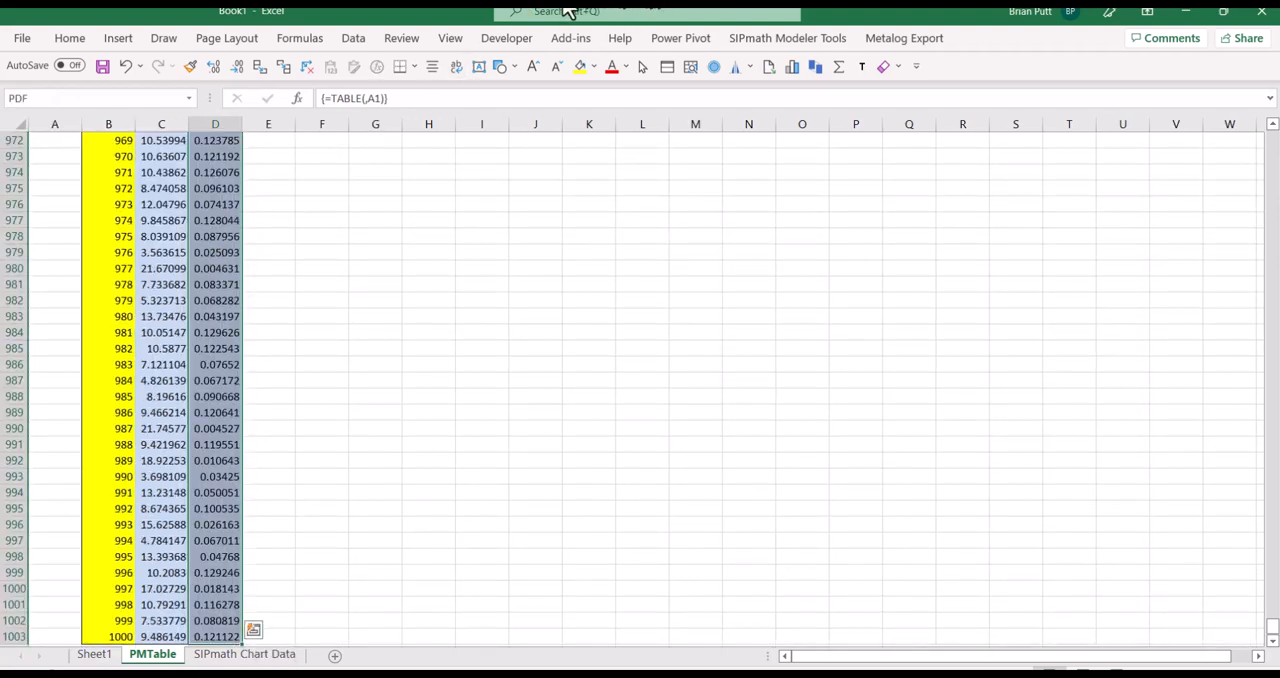
left_click(117, 40)
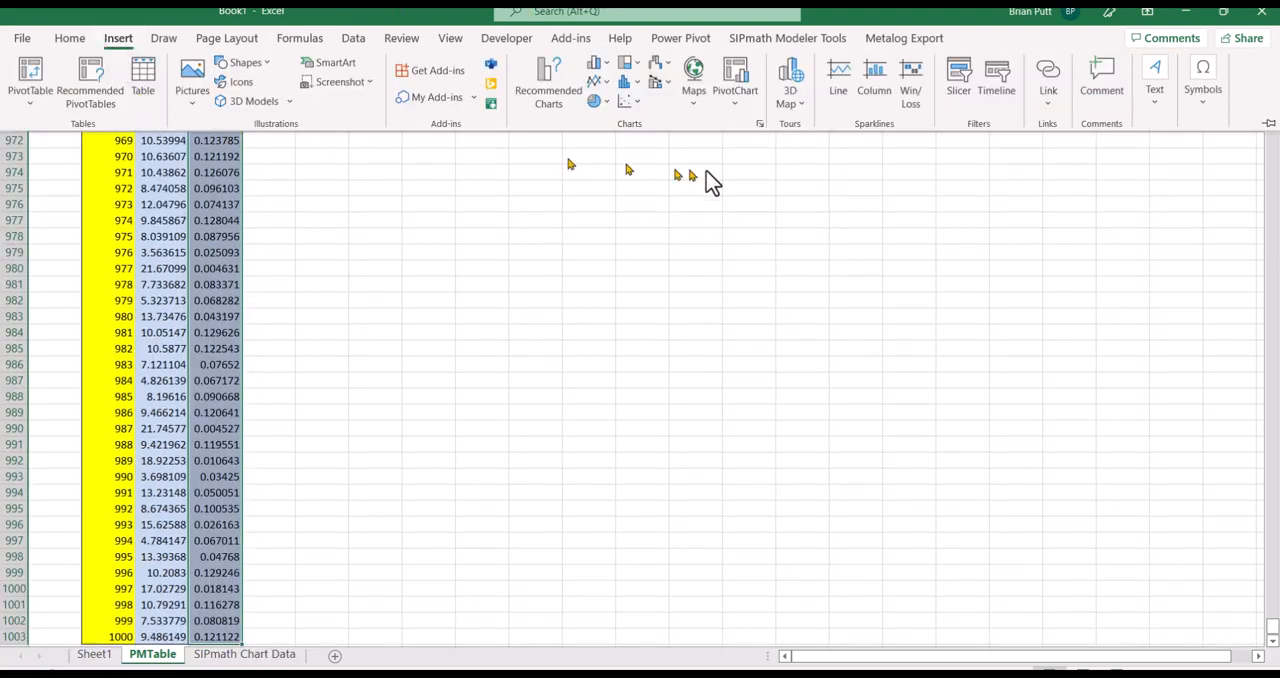
left_click(628, 102)
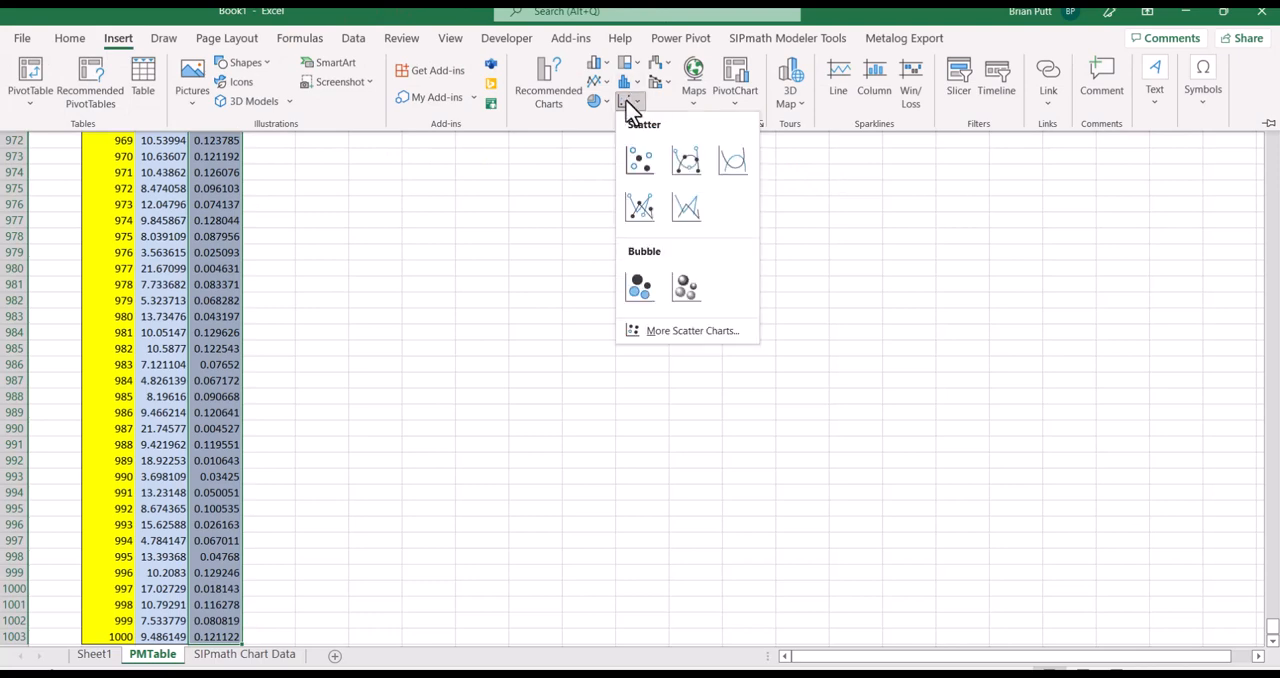
left_click(640, 160)
key("ctrl+F1")
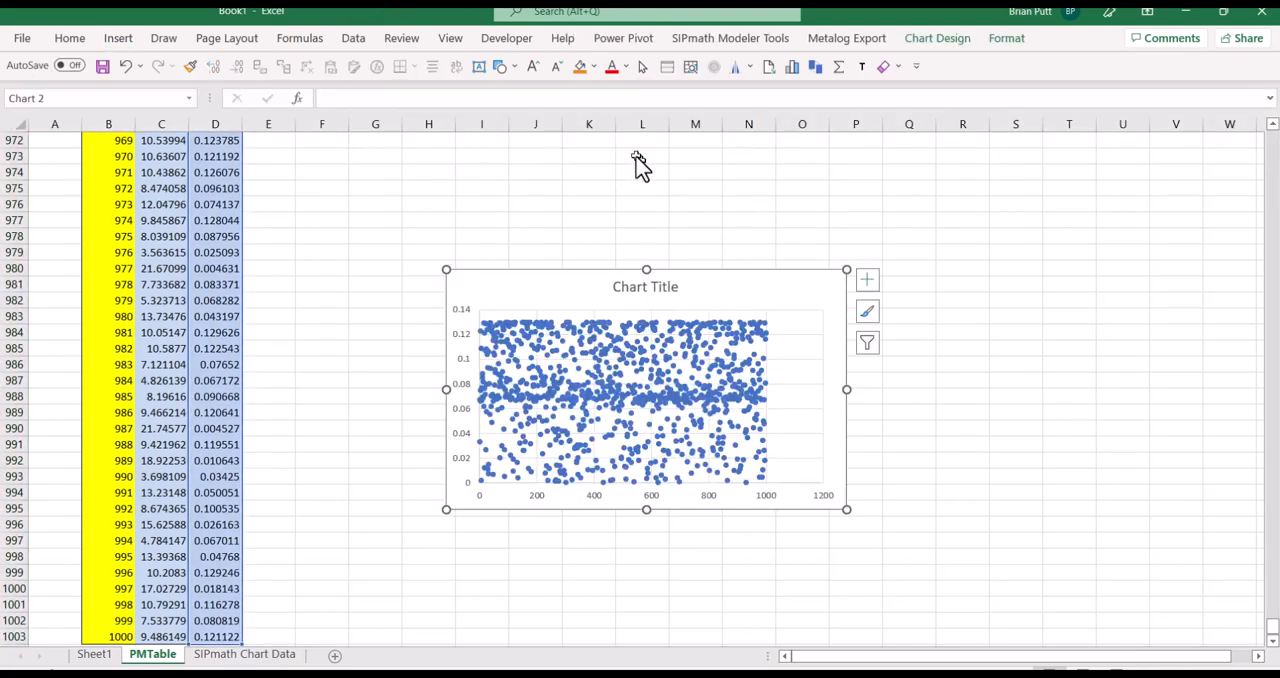
Set the scatter chart's series X values to the QF trials in PMTable C4:C1003
left_click(940, 42)
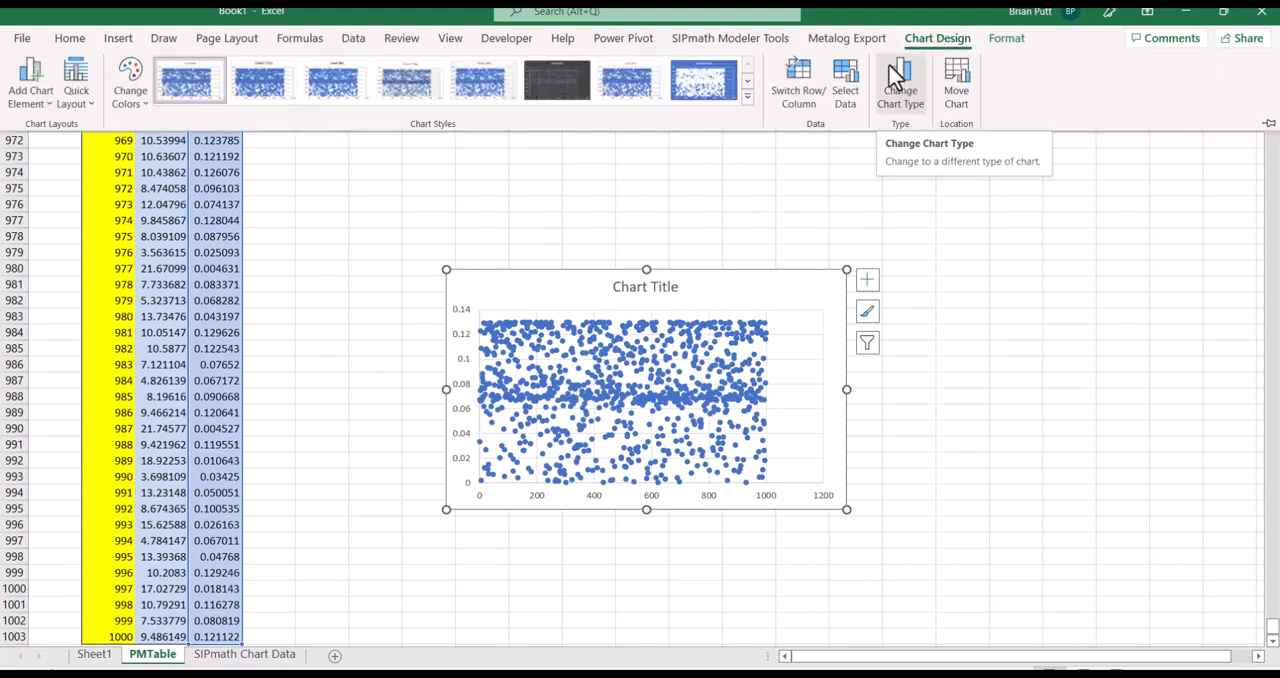
left_click(846, 80)
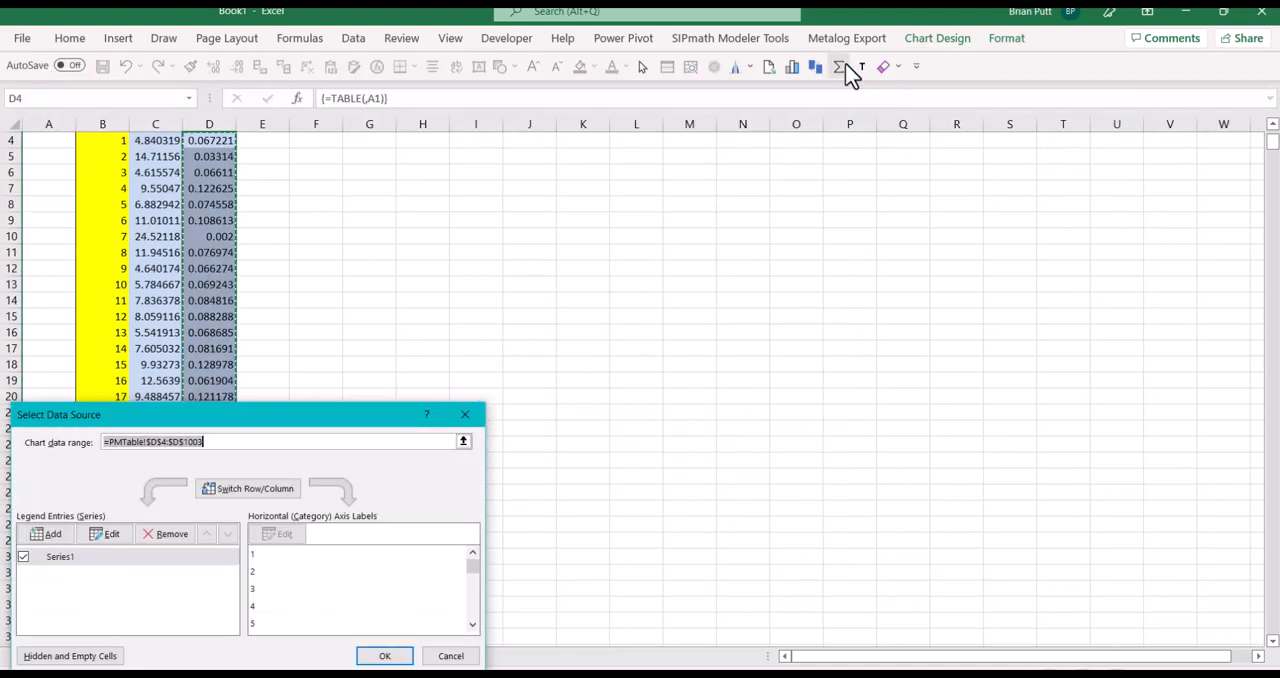
left_click(52, 558)
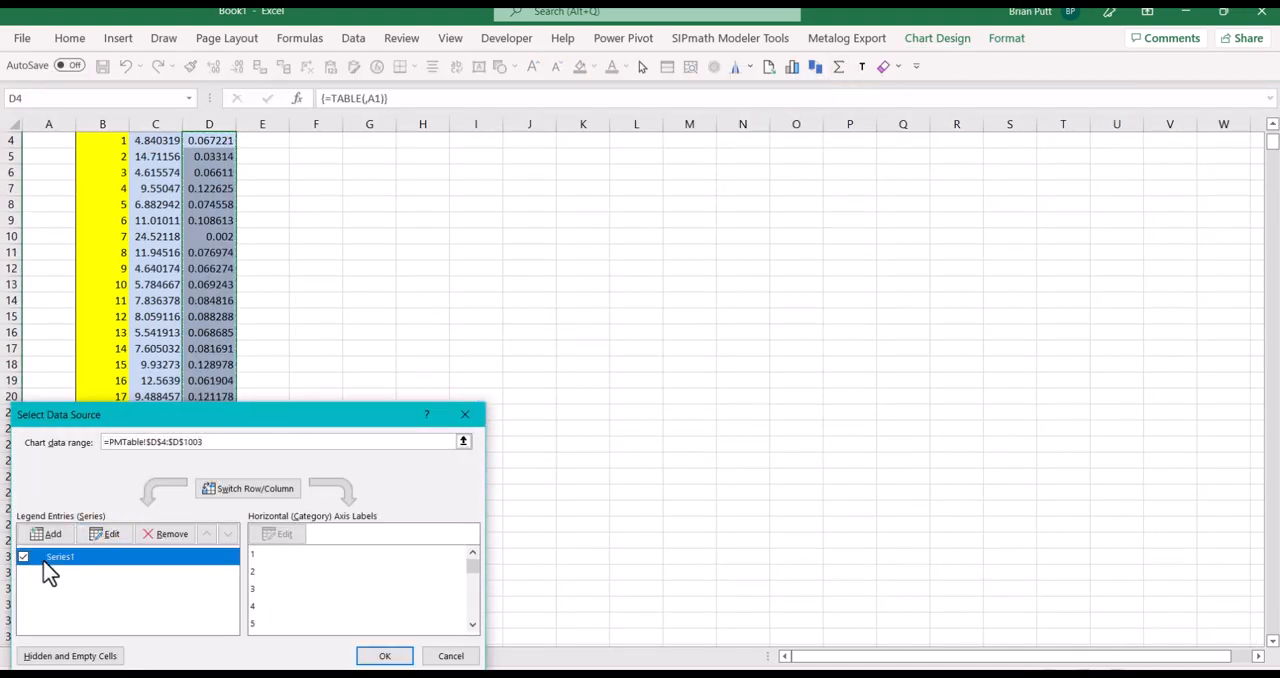
left_click(108, 534)
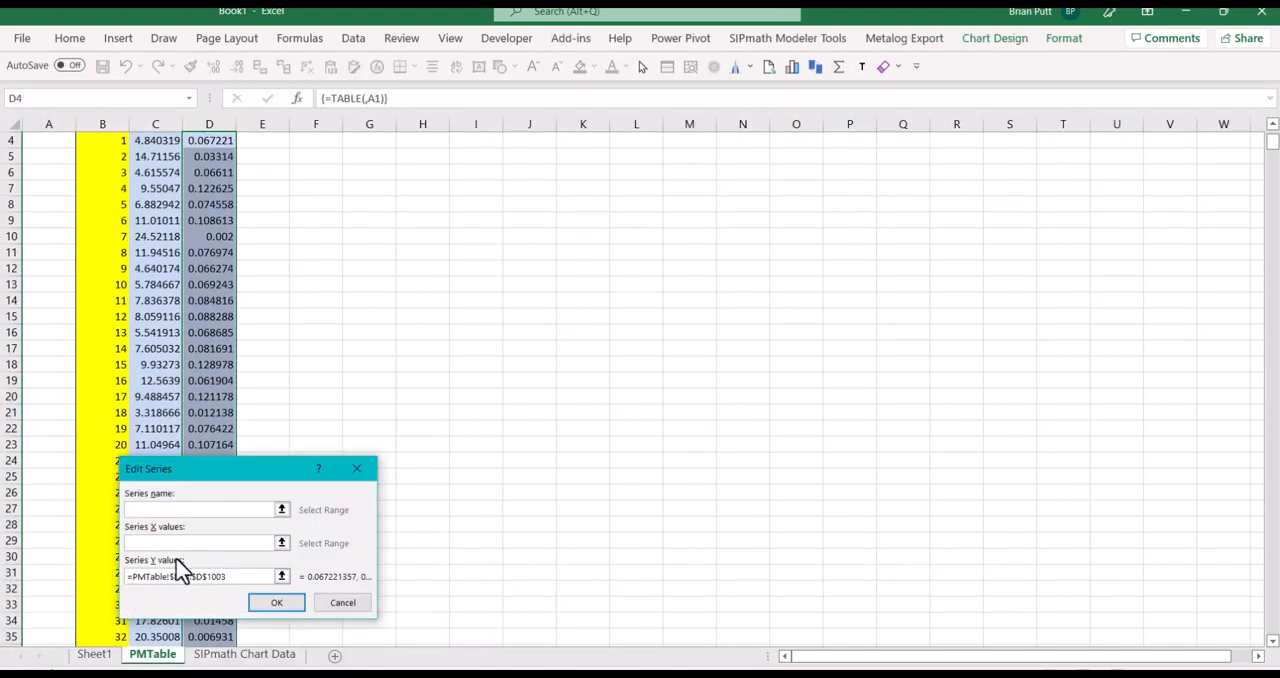
left_click(140, 543)
left_click(152, 141)
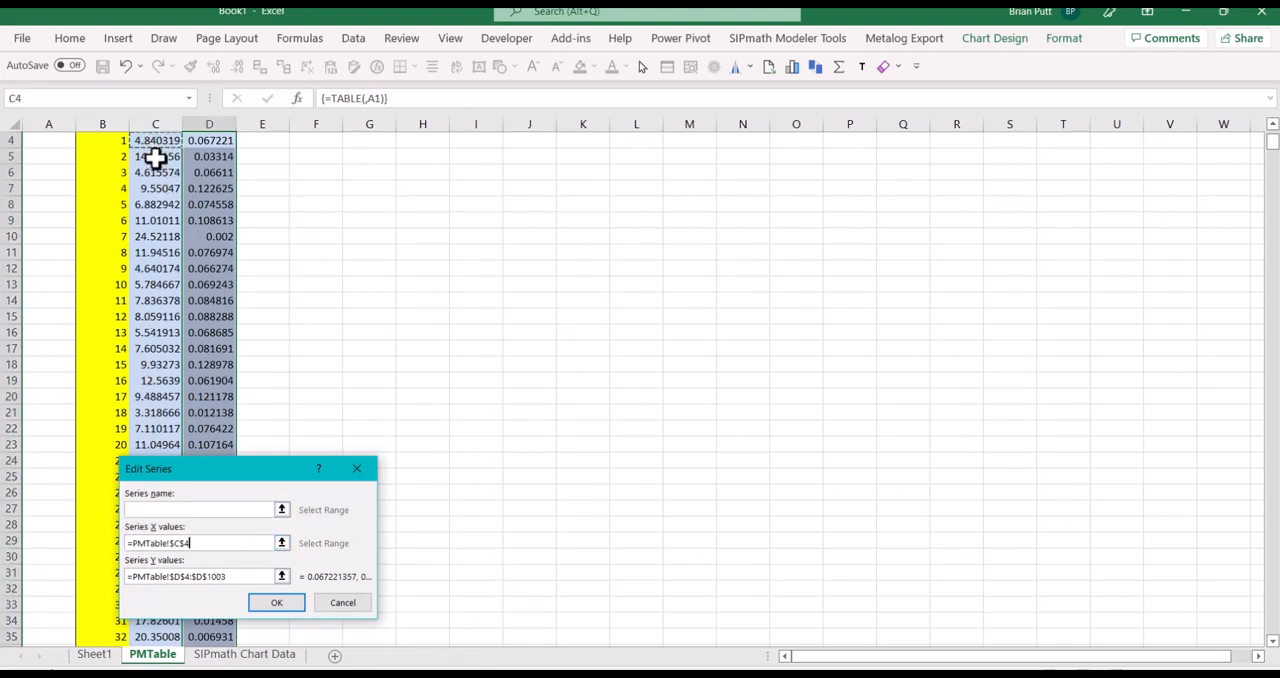
key("ctrl+shift+Down")
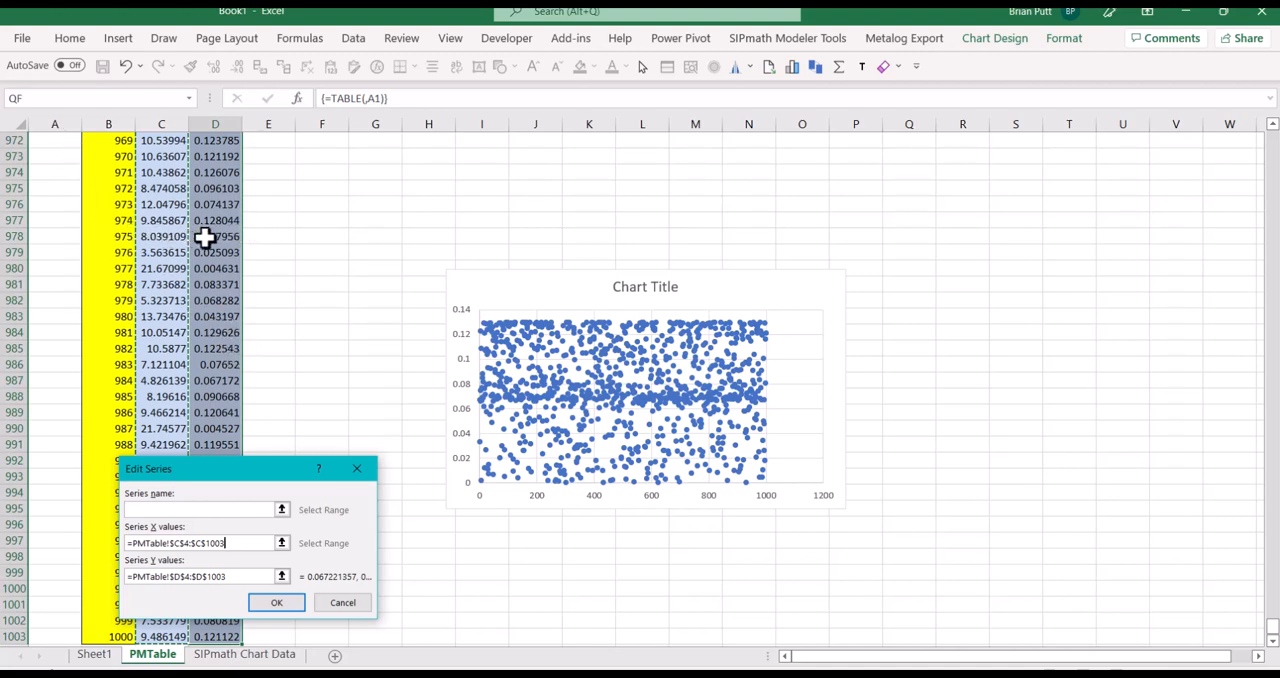
left_click(270, 606)
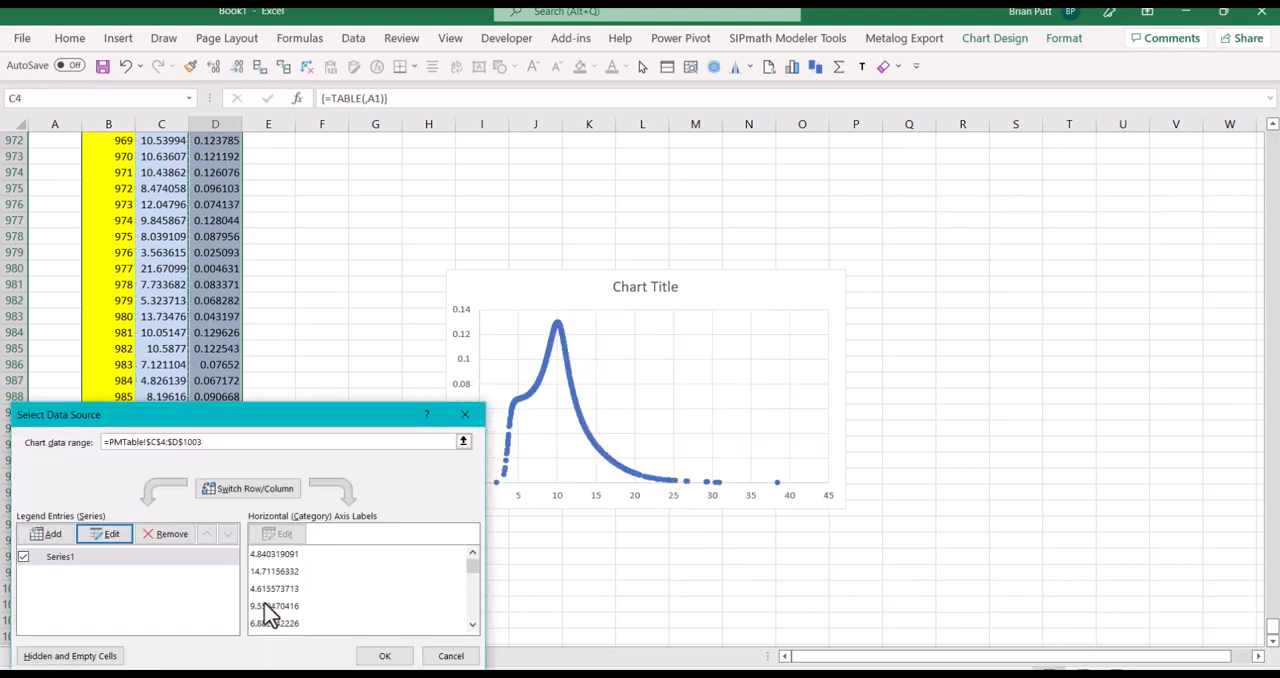
left_click(398, 656)
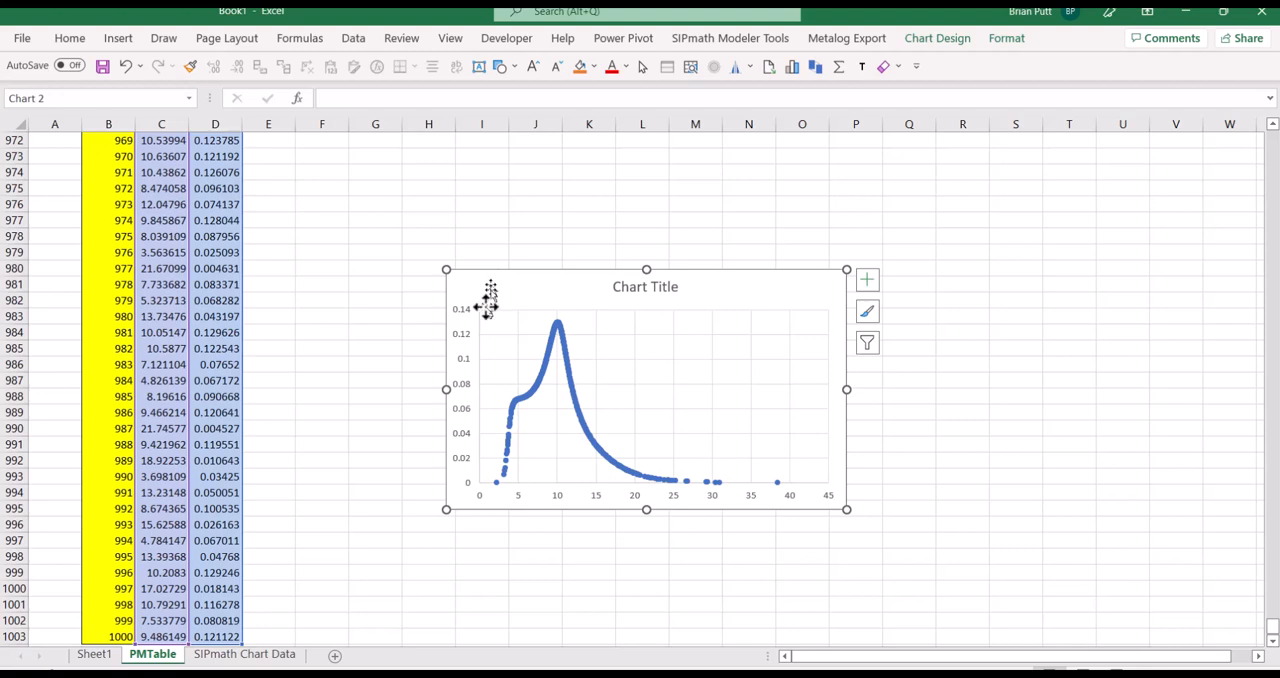
Copy the PDF scatter chart to Sheet1 at E25, beneath the QF cumulative chart
left_click(95, 654)
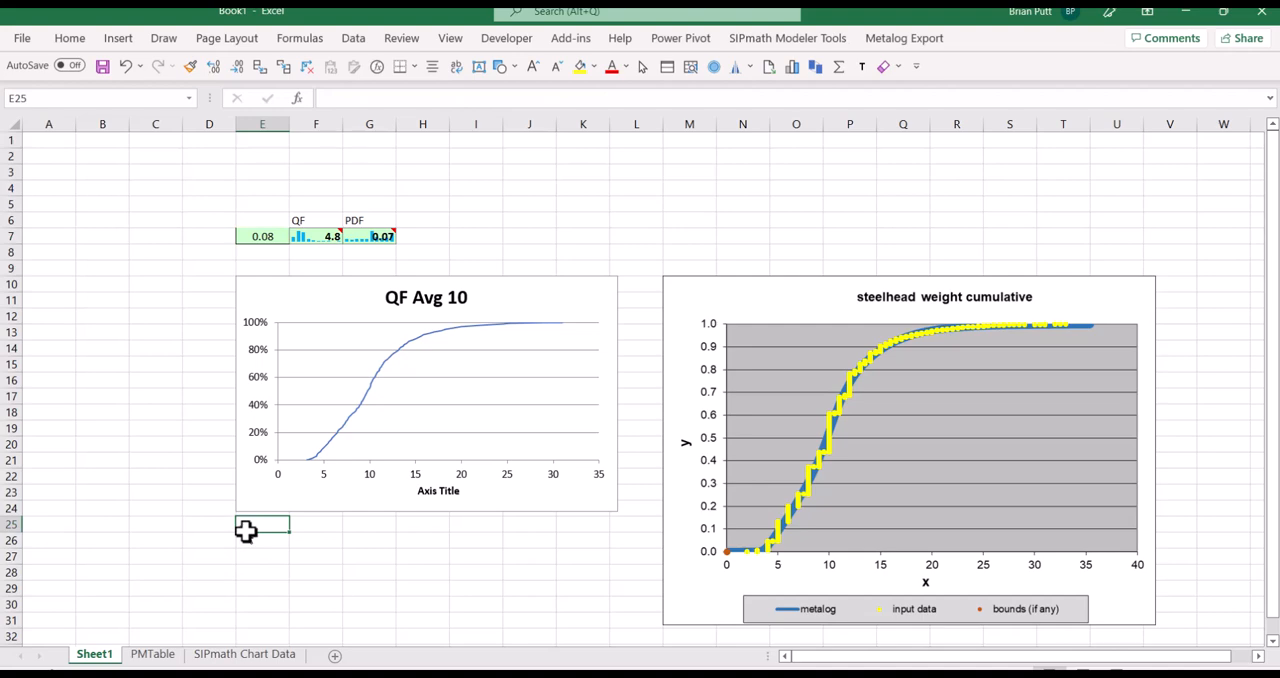
key("ctrl+v")
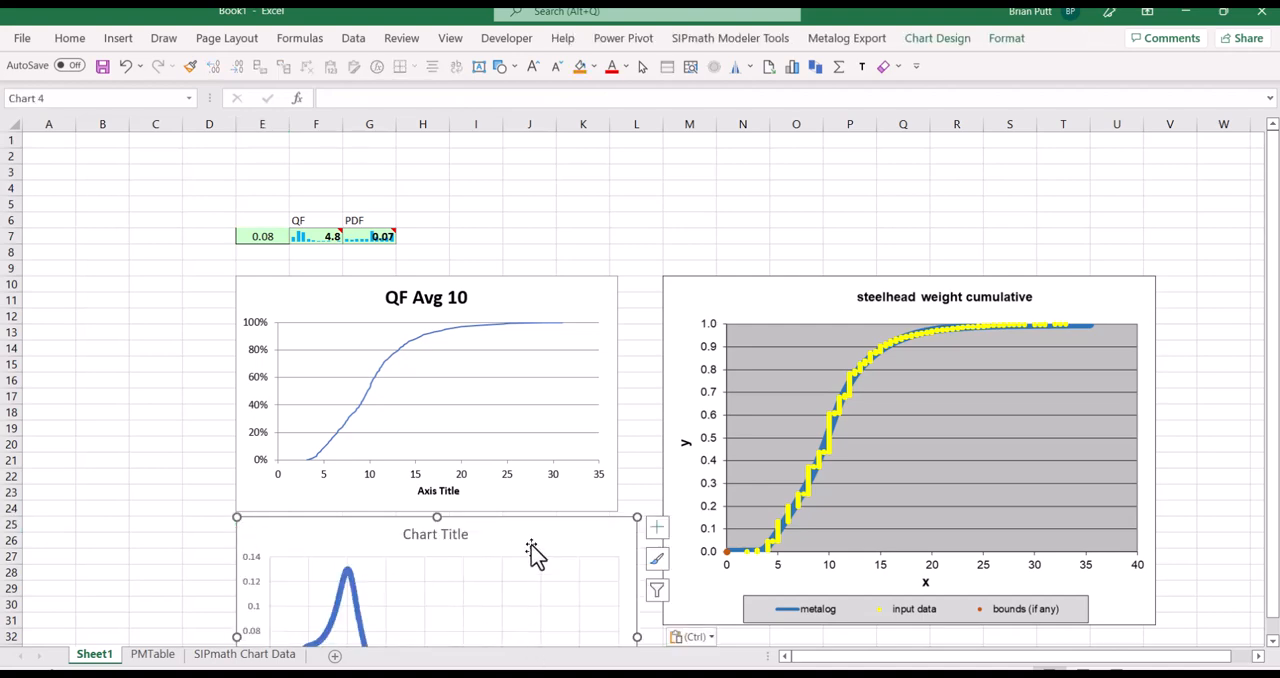
scroll(531, 546, "down", 4)
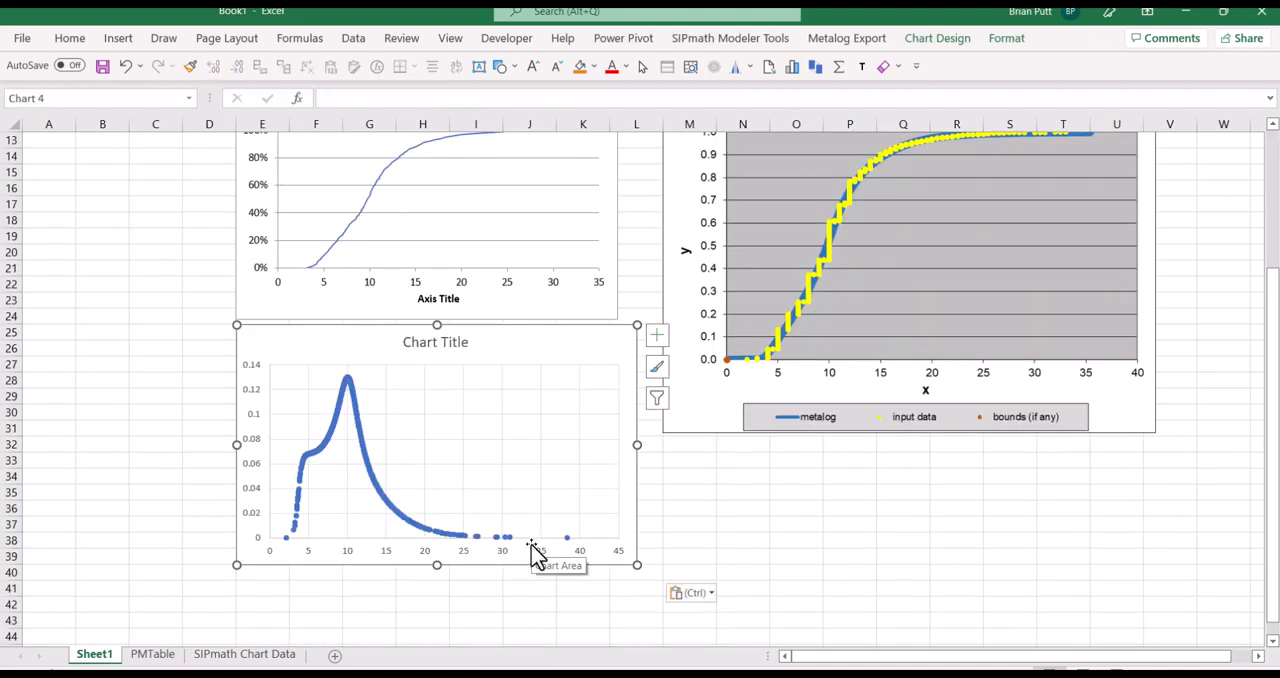
Copy the steelhead weight density chart from the metalog workbook and paste it below the steelhead cumulative picture on Sheet1
key("alt+Tab")
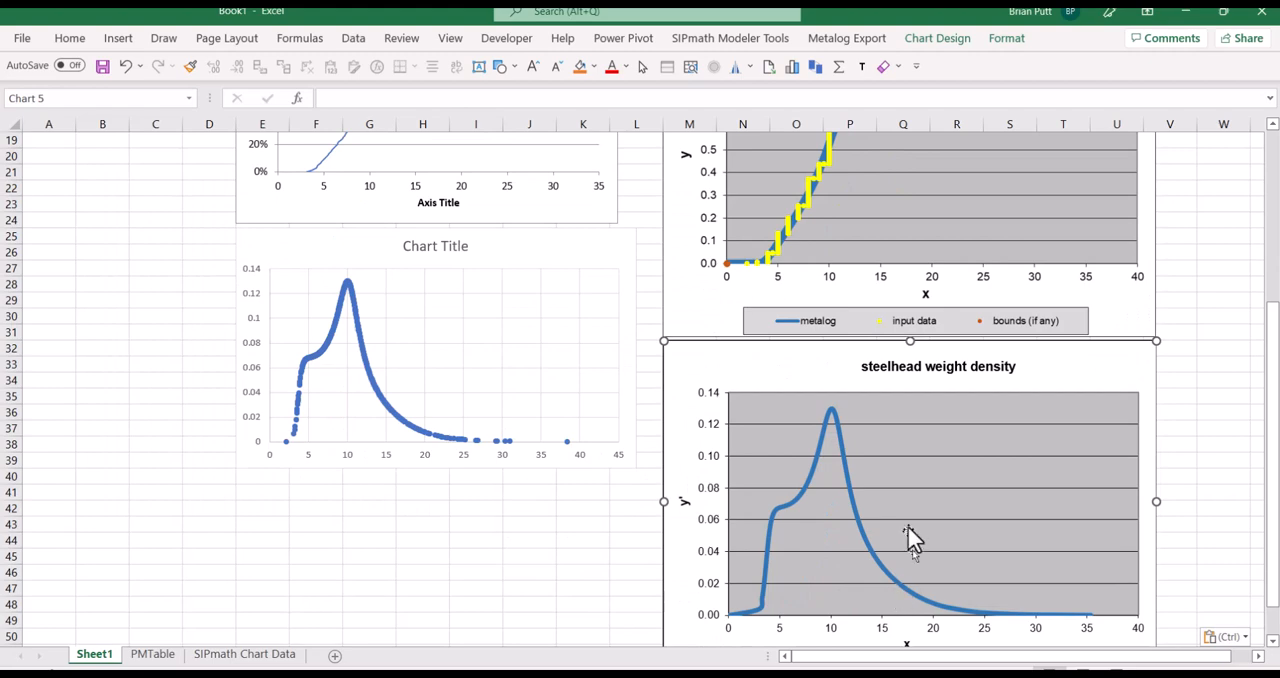
scroll(910, 525, "down", 2)
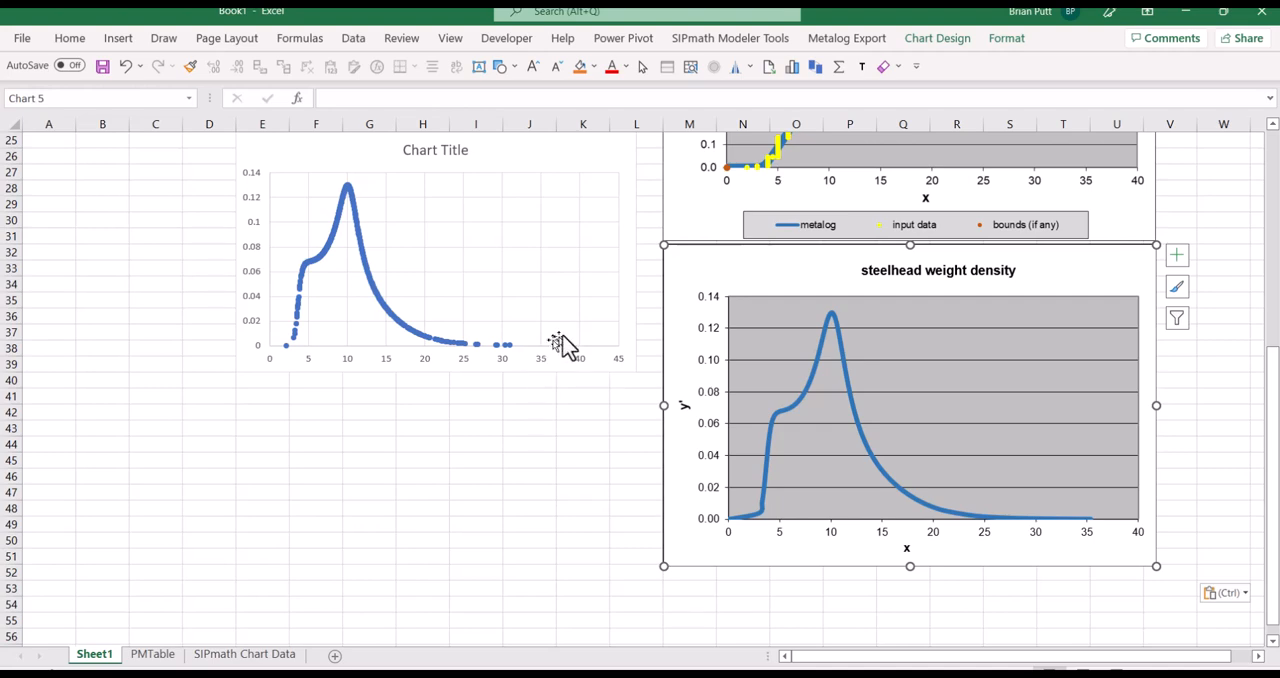
scroll(688, 272, "up", 4)
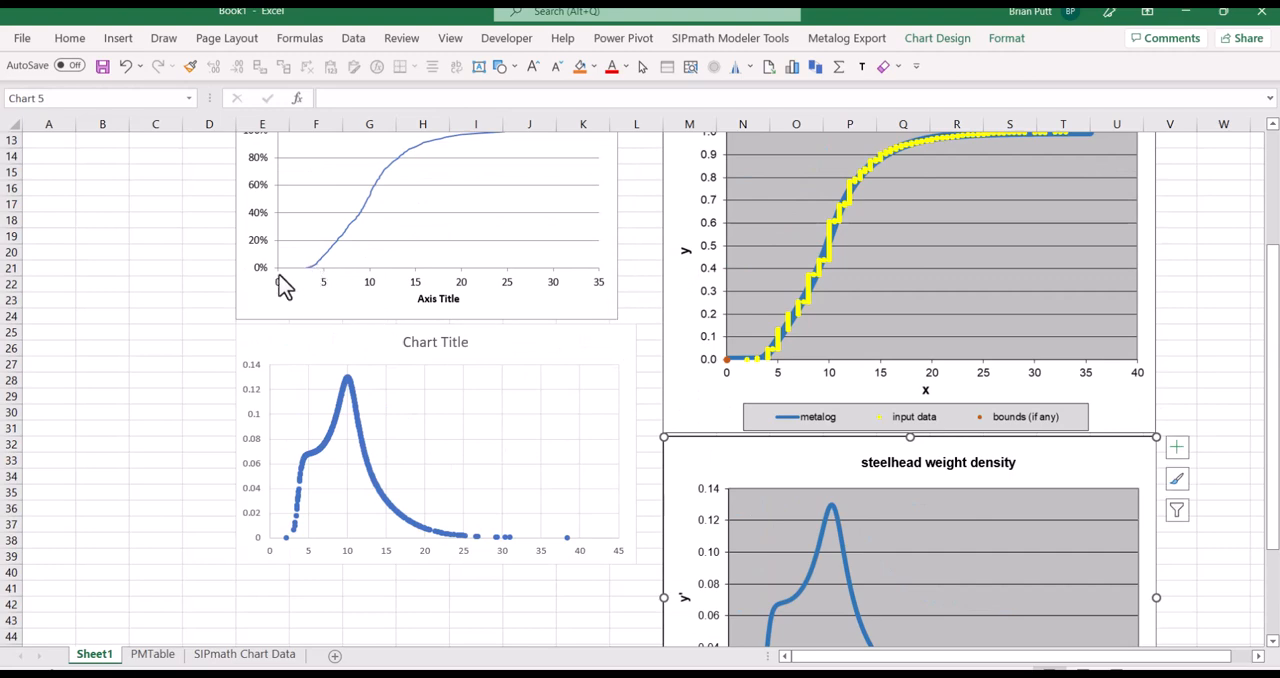